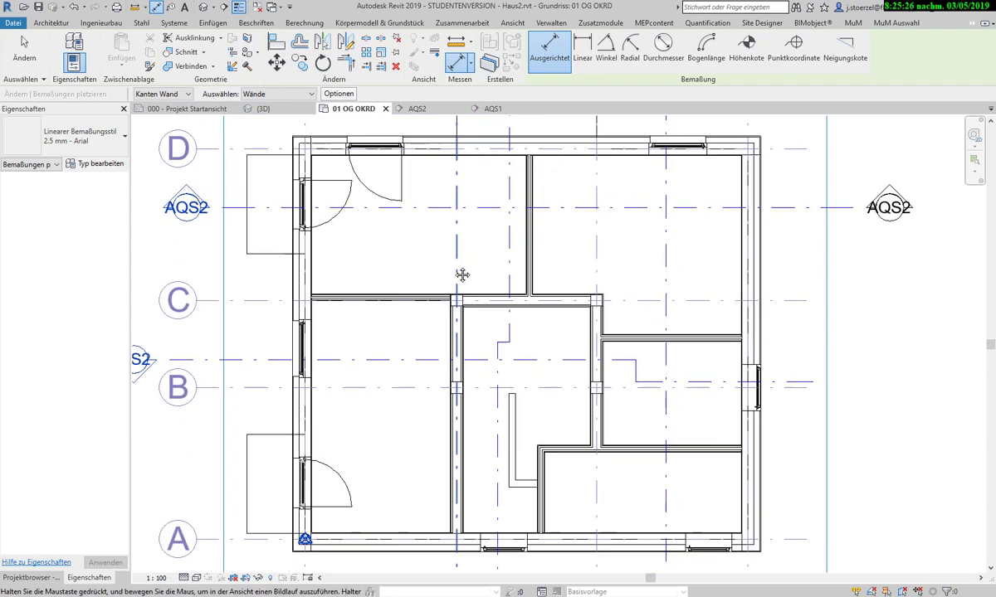
- Turn on Rasterbilder visibility in the plan's Visibility/Graphics overrides (VG)
scroll(436, 306, "up", 1)
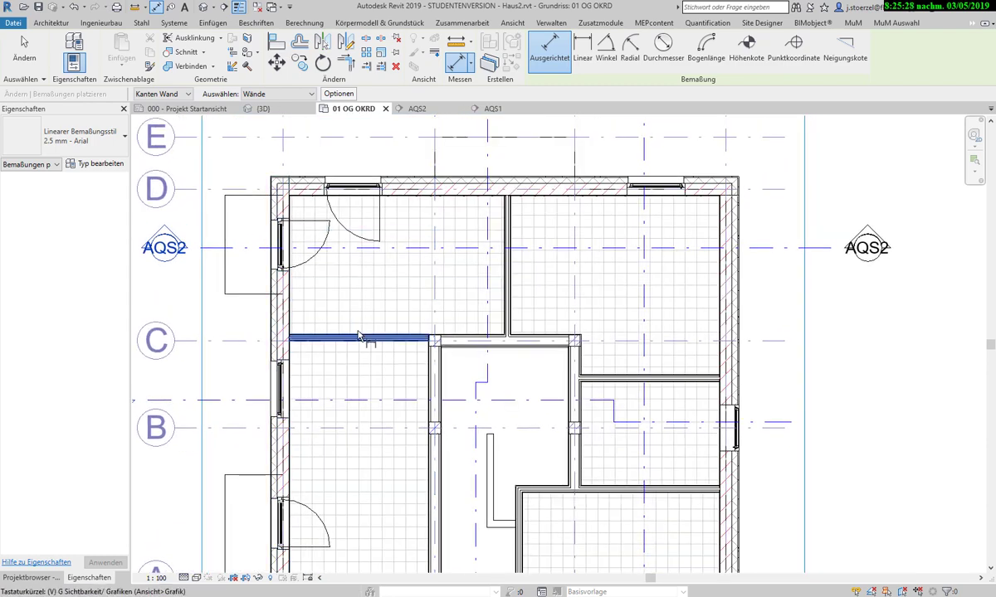
key("v")
key("g")
left_click(333, 317)
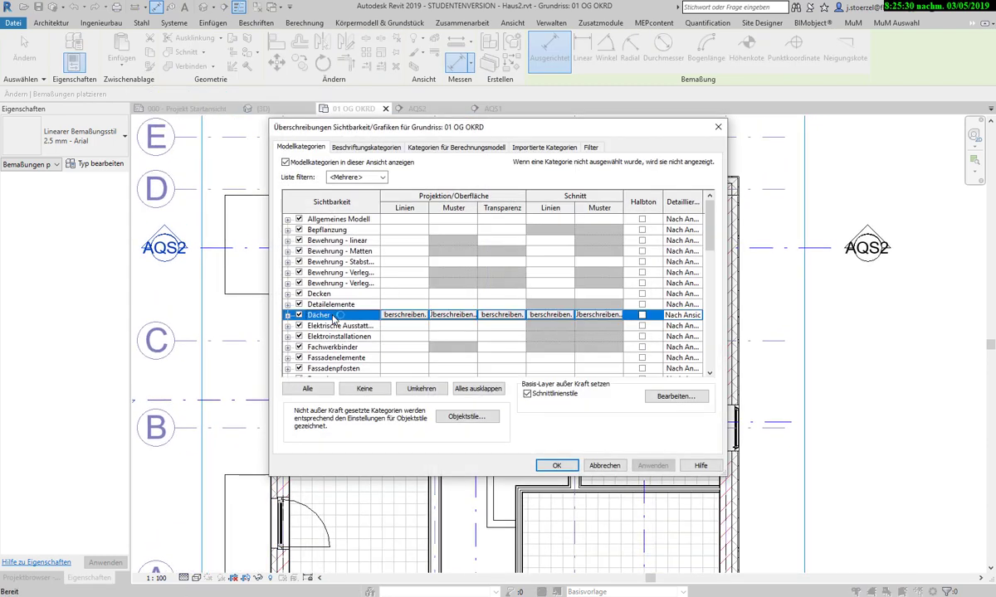
key("r")
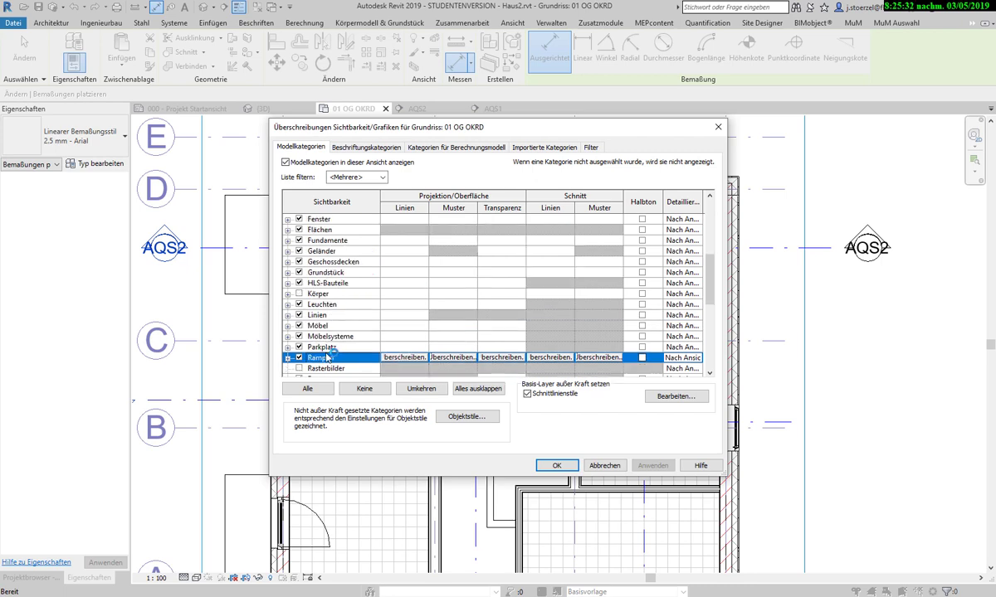
left_click(299, 368)
left_click(556, 465)
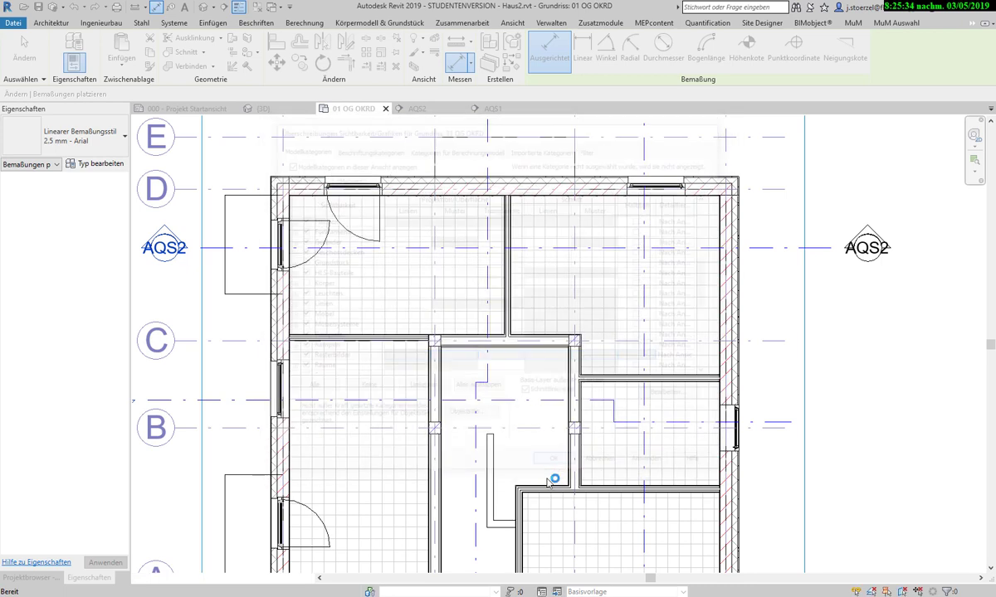
- Zoom and pan the plan to centre on the Flur
scroll(380, 331, "down", 2)
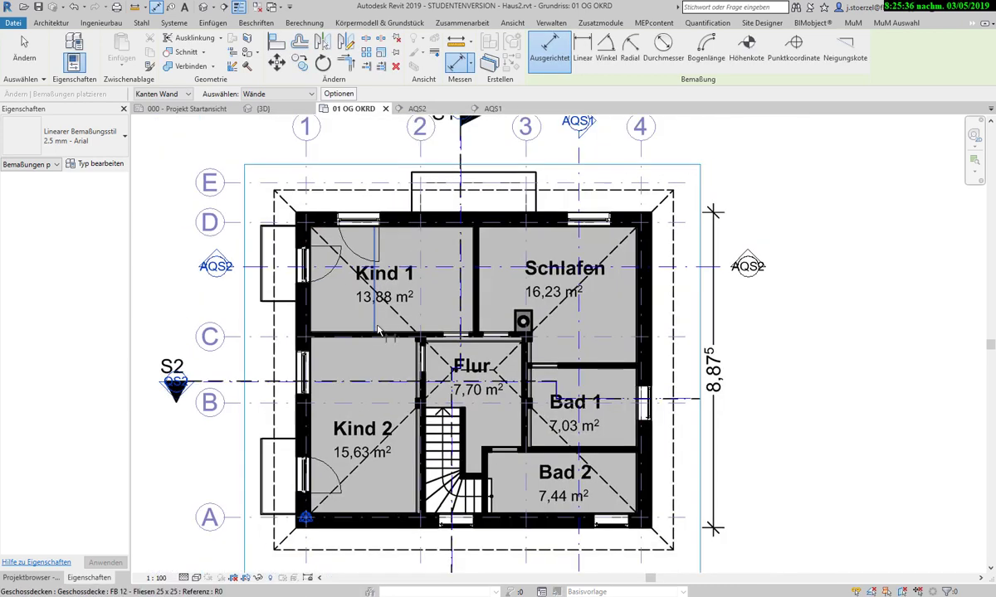
scroll(398, 324, "up", 2)
scroll(415, 319, "up", 2)
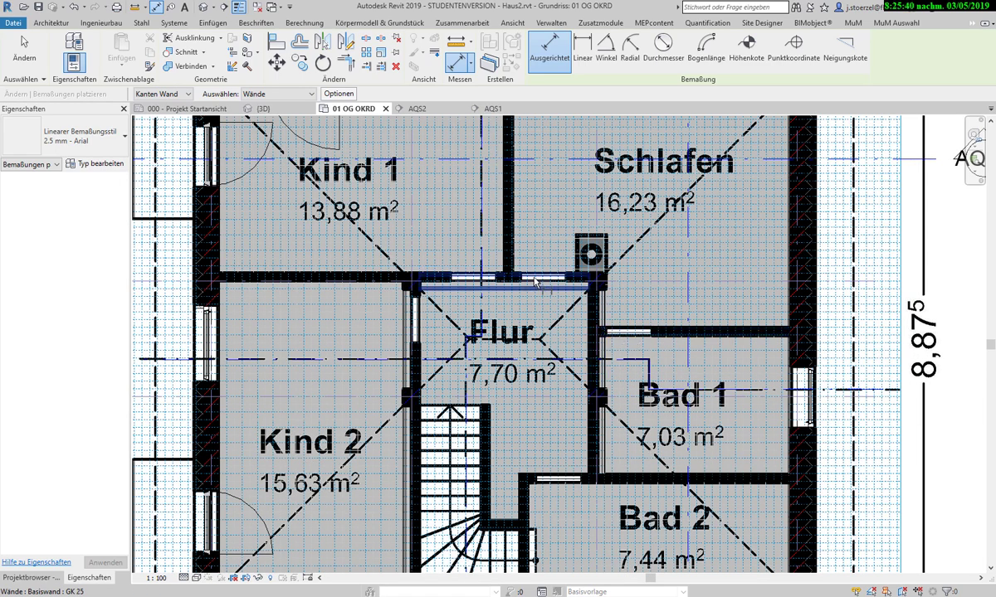
middle_click_drag(515, 355, 590, 366)
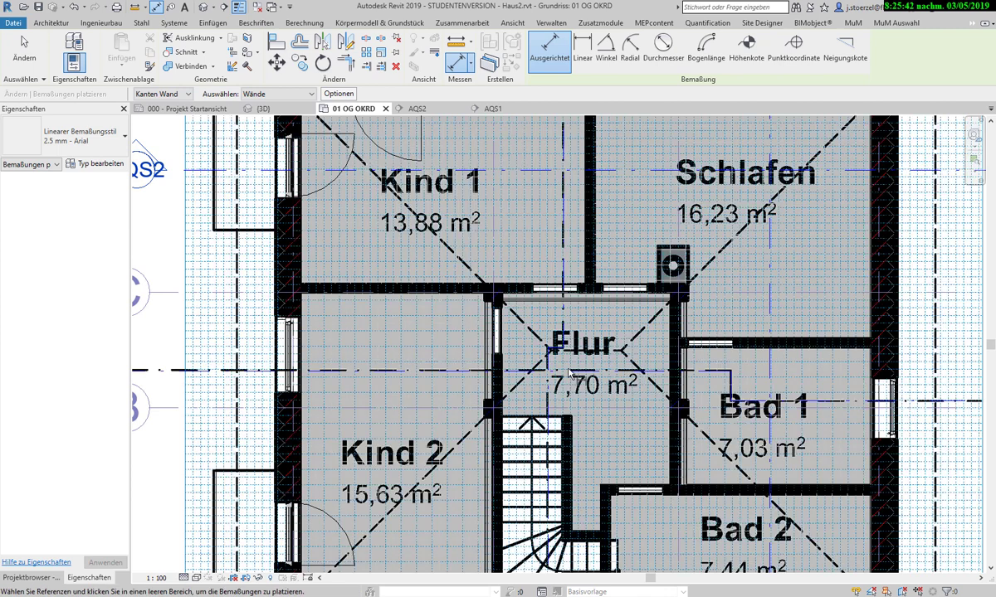
scroll(585, 365, "down", 1)
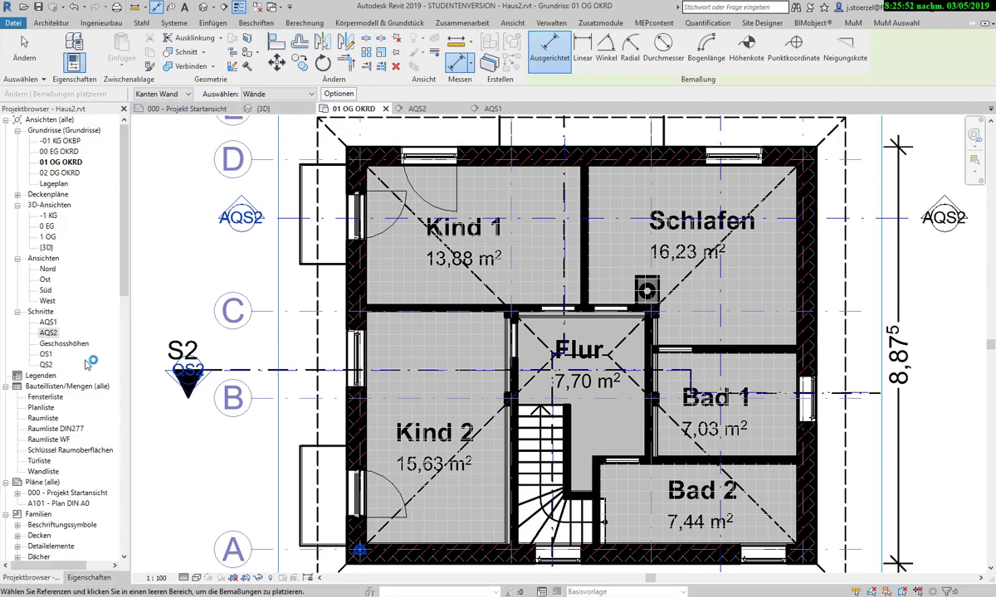
- Open 00 EG OKRD and inspect a TU DF 1 door's properties (800 x 2000)
double_click(70, 153)
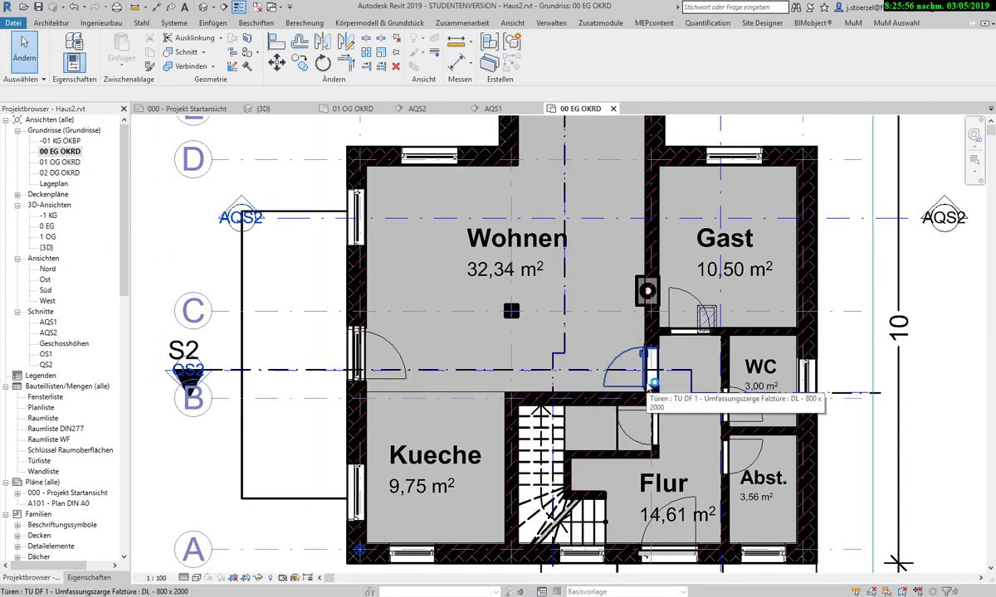
left_click(654, 384)
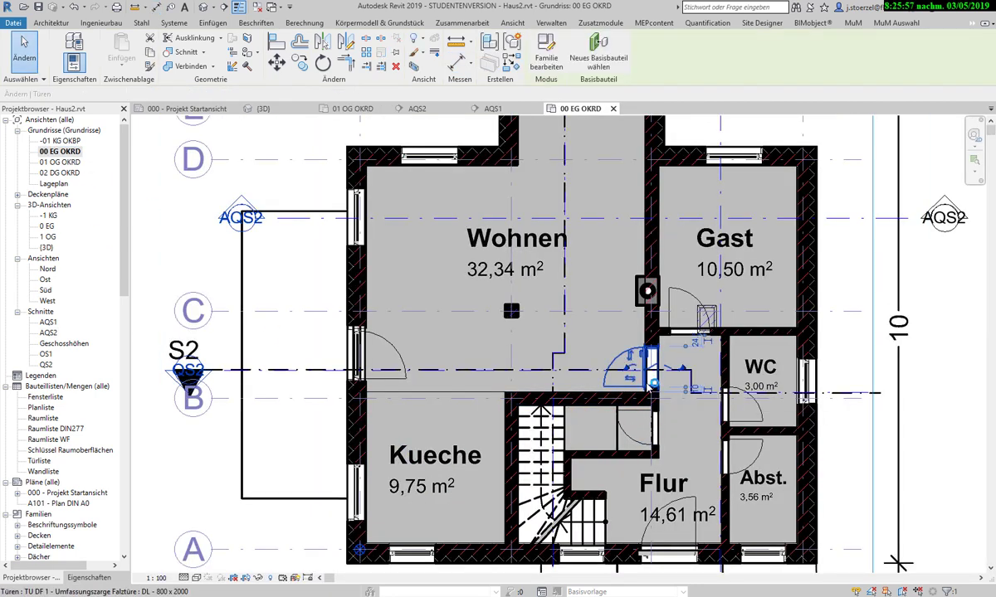
left_click(85, 579)
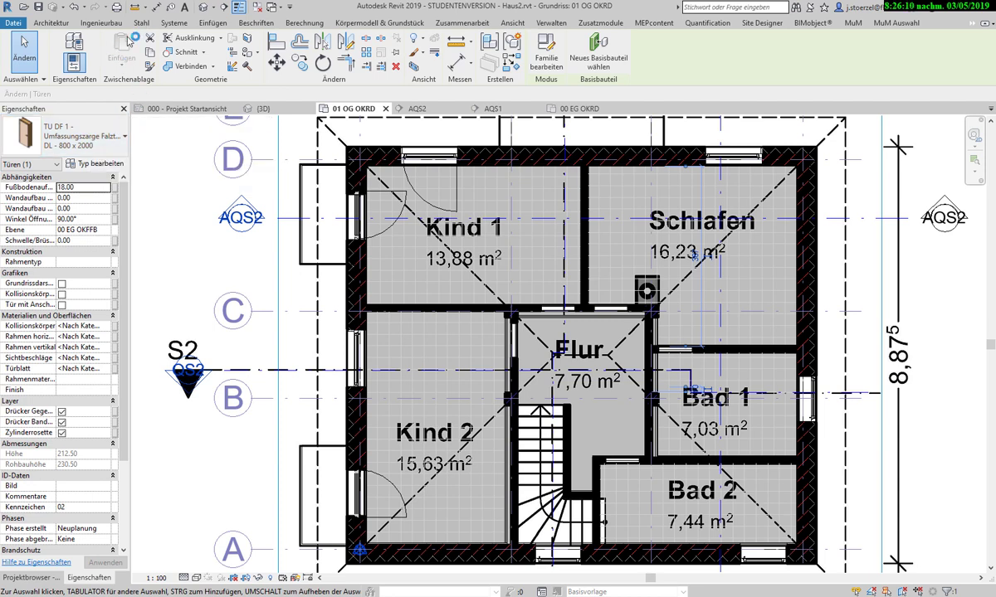
- Start the Door tool with type TU DF 1 - Umfassungszarge Falztür ML - 885 x 2135
left_click(50, 22)
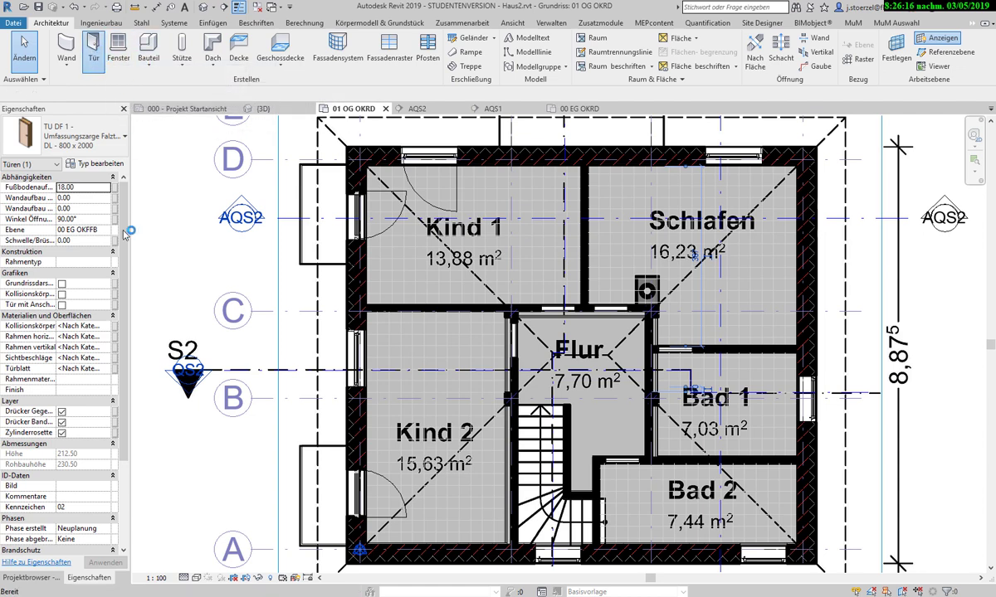
left_click(99, 143)
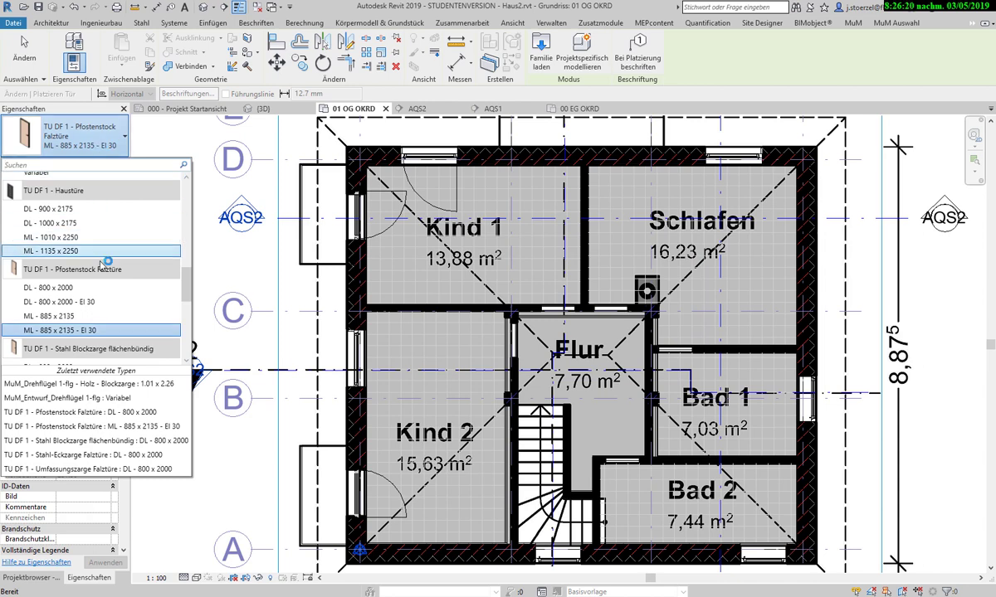
scroll(98, 263, "down", 1)
scroll(99, 264, "down", 2)
scroll(99, 264, "down", 1)
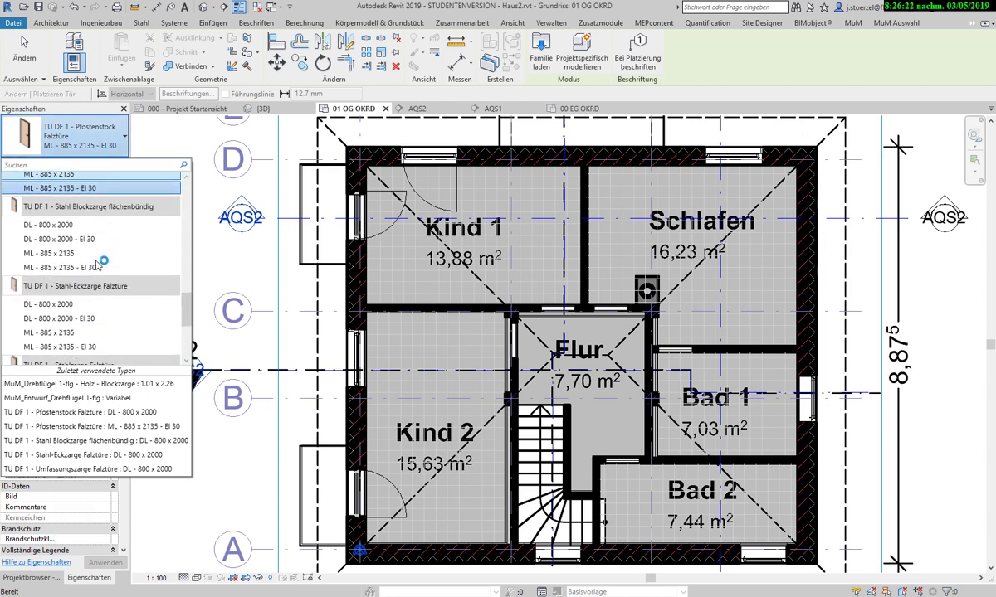
scroll(99, 264, "down", 1)
scroll(99, 264, "down", 1)
scroll(99, 264, "down", 2)
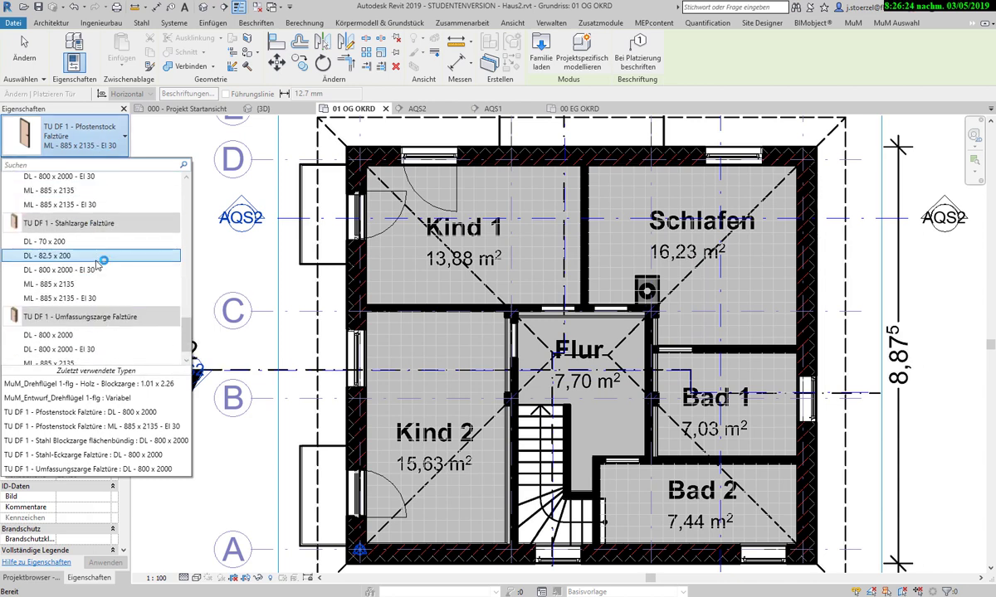
scroll(98, 264, "down", 1)
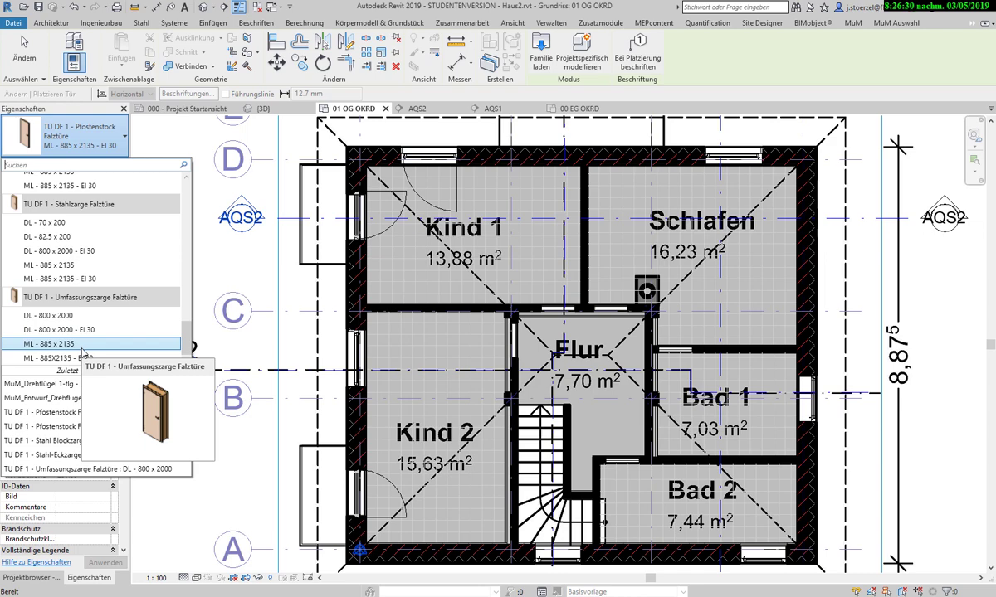
left_click(86, 343)
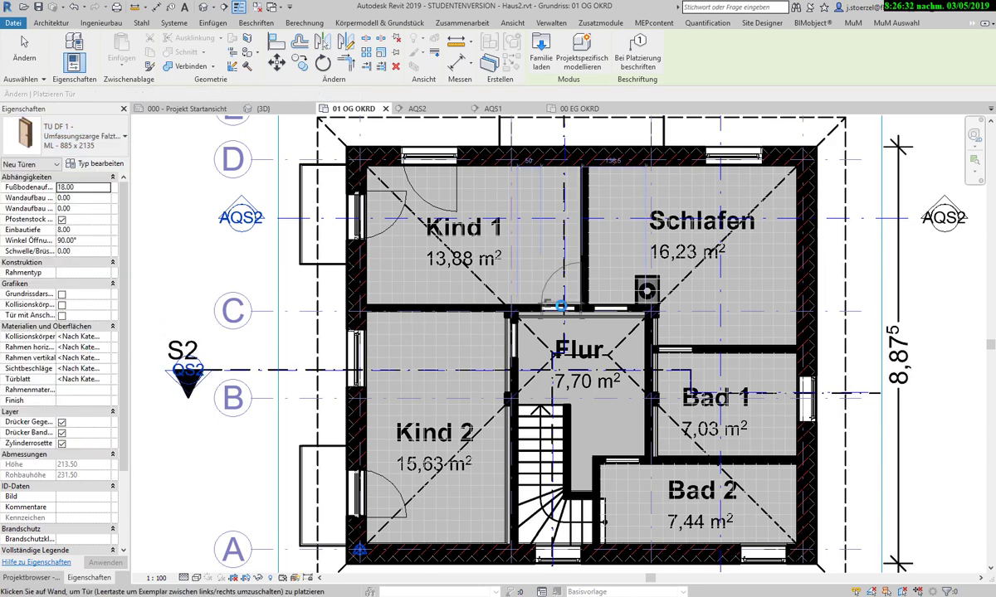
- Place doors in the Flur walls bordering Kind 1, Schlafen and Bad 2
scroll(546, 296, "up", 4)
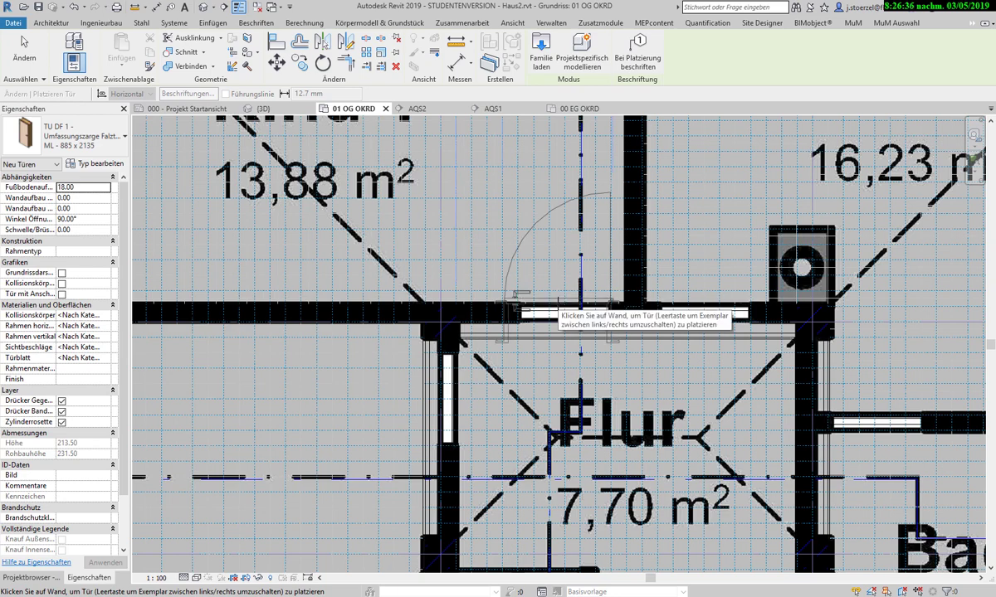
left_click(554, 309)
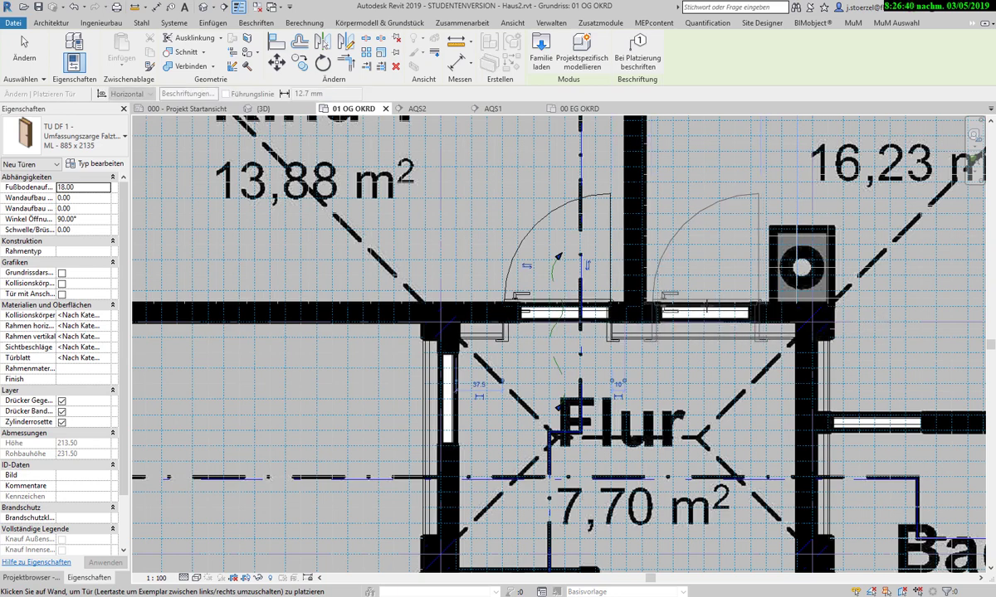
left_click(705, 314)
scroll(667, 346, "down", 1)
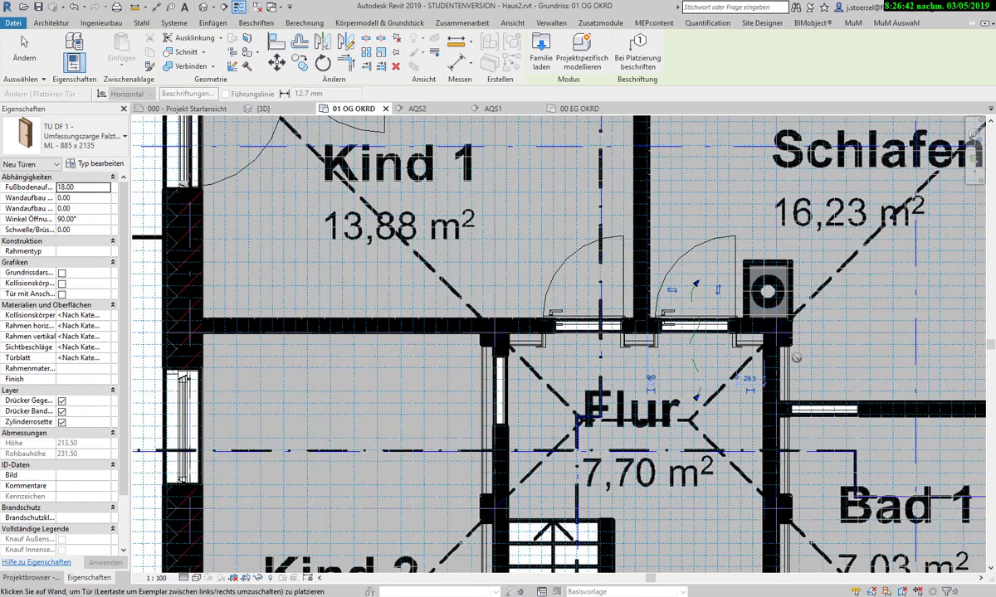
scroll(699, 328, "down", 1)
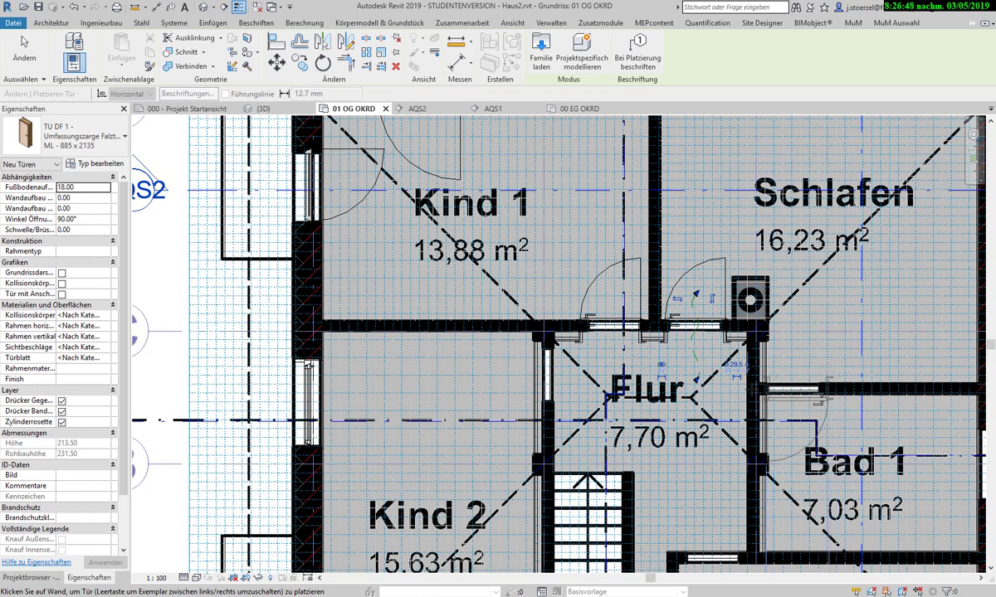
mouse_move(690, 401)
middle_mouse_down()
mouse_move(626, 316)
mouse_move(610, 224)
middle_mouse_up()
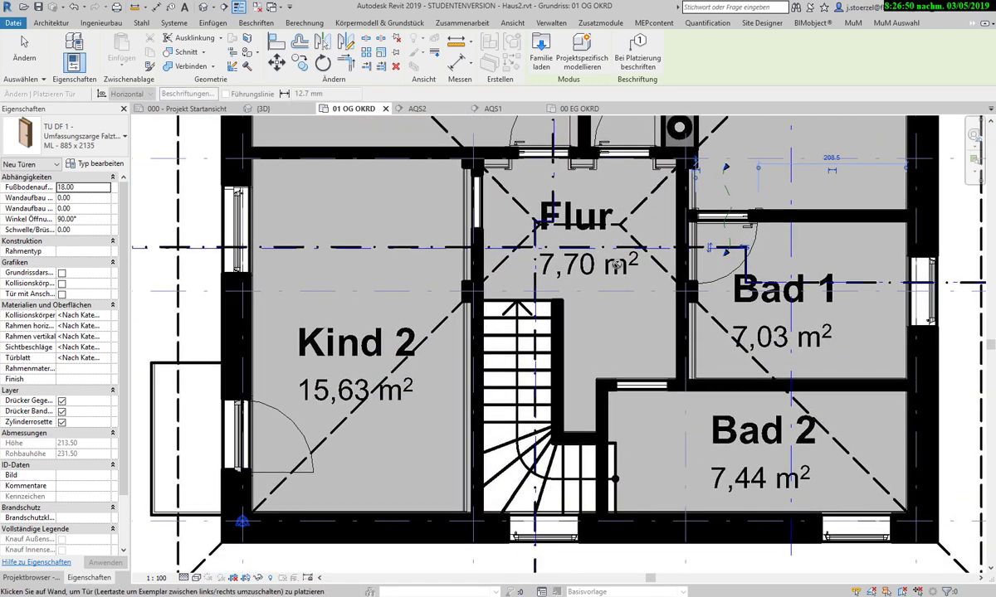
left_click(646, 389)
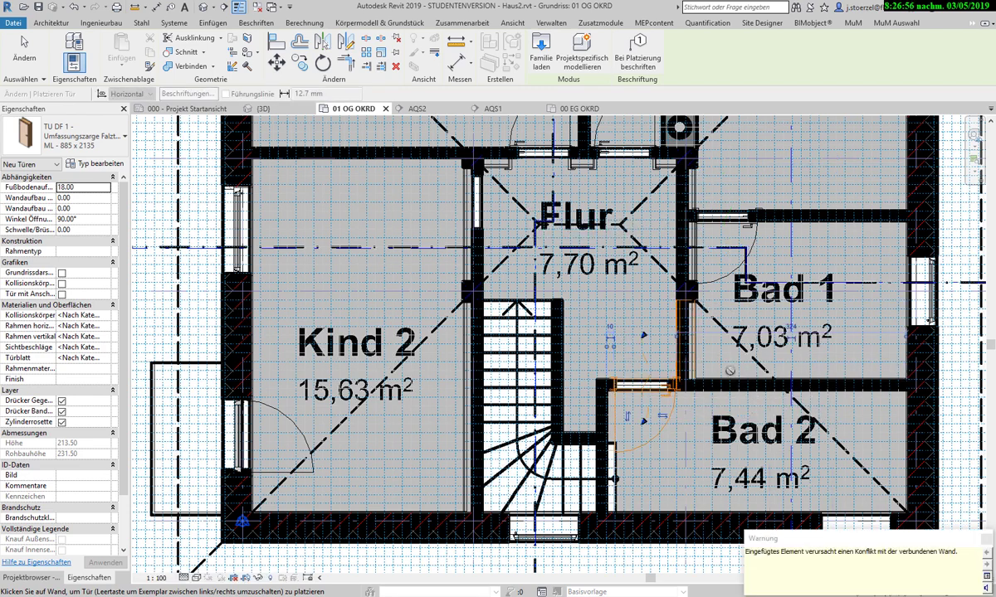
scroll(729, 371, "up", 2)
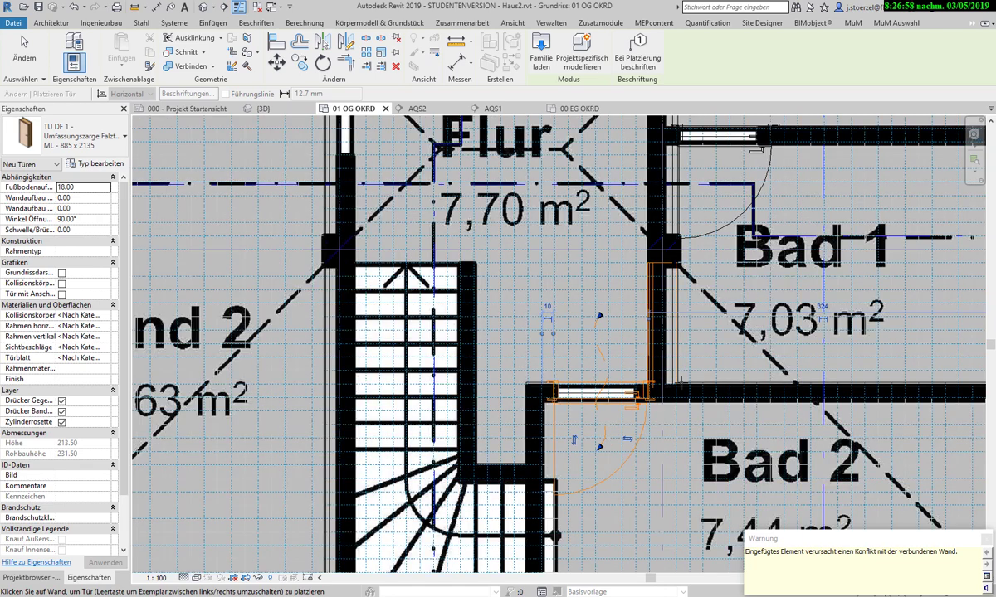
scroll(618, 357, "down", 1)
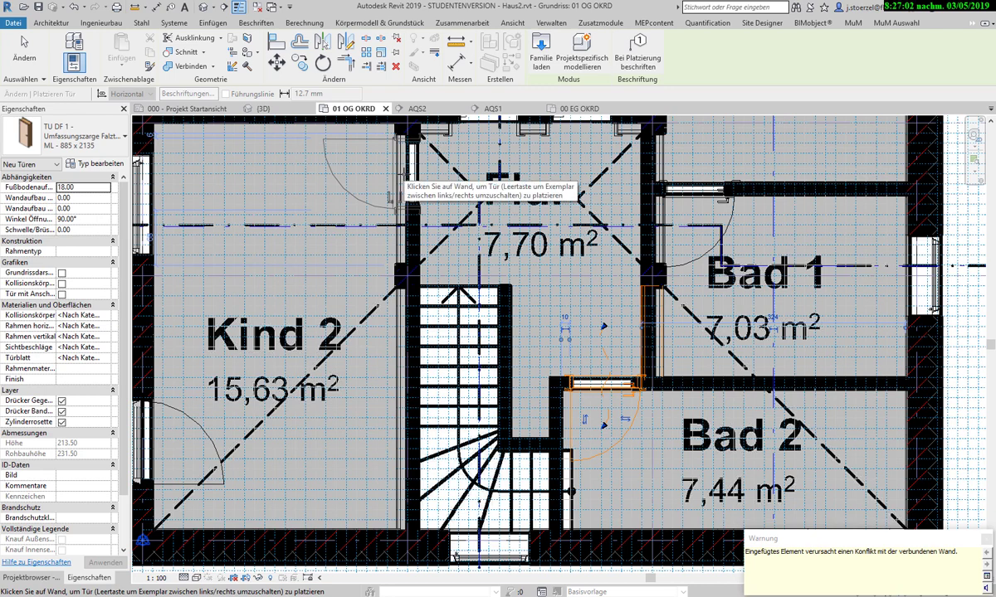
scroll(518, 264, "down", 2)
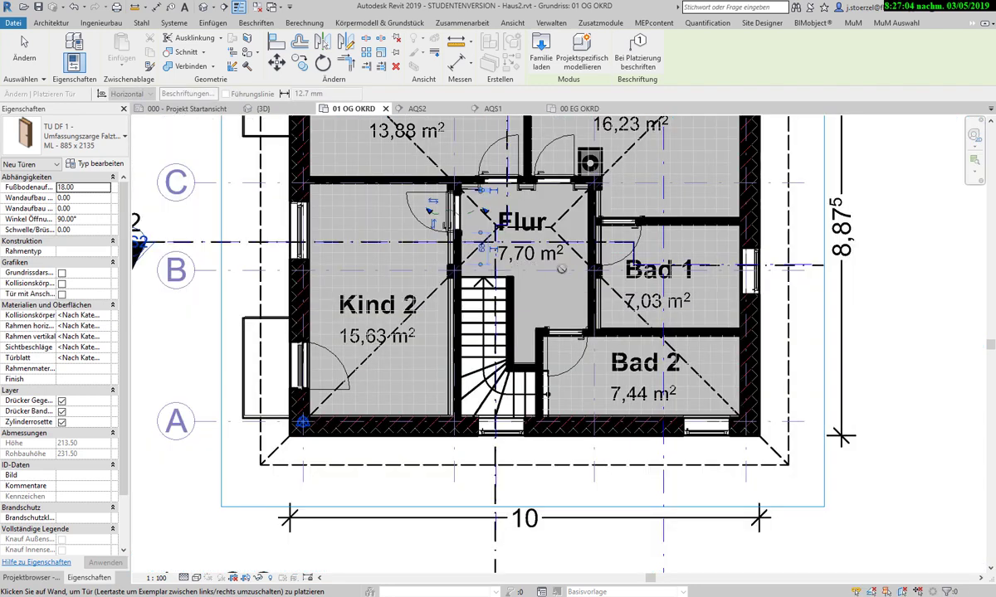
- Finish placing doors and uncheck Rasterbilder in Visibility/Graphics overrides
key("Escape")
key("Escape")
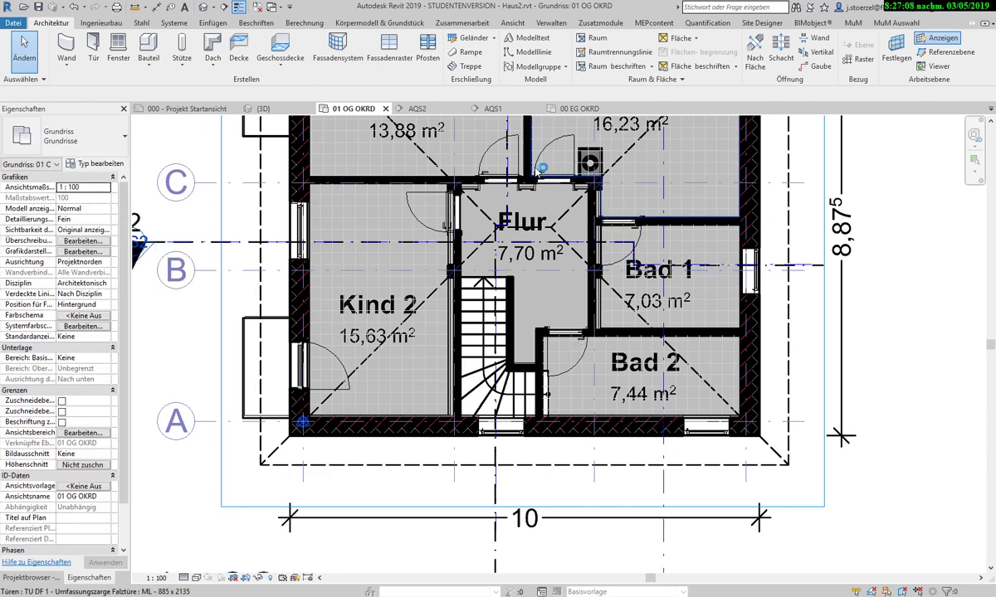
middle_click_drag(591, 361, 620, 435)
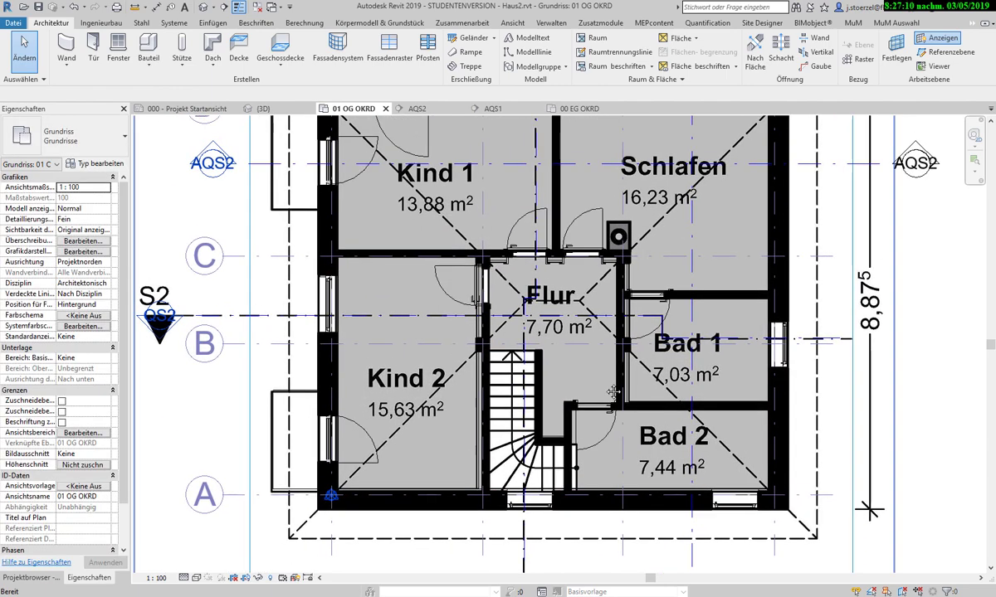
key("v")
key("v")
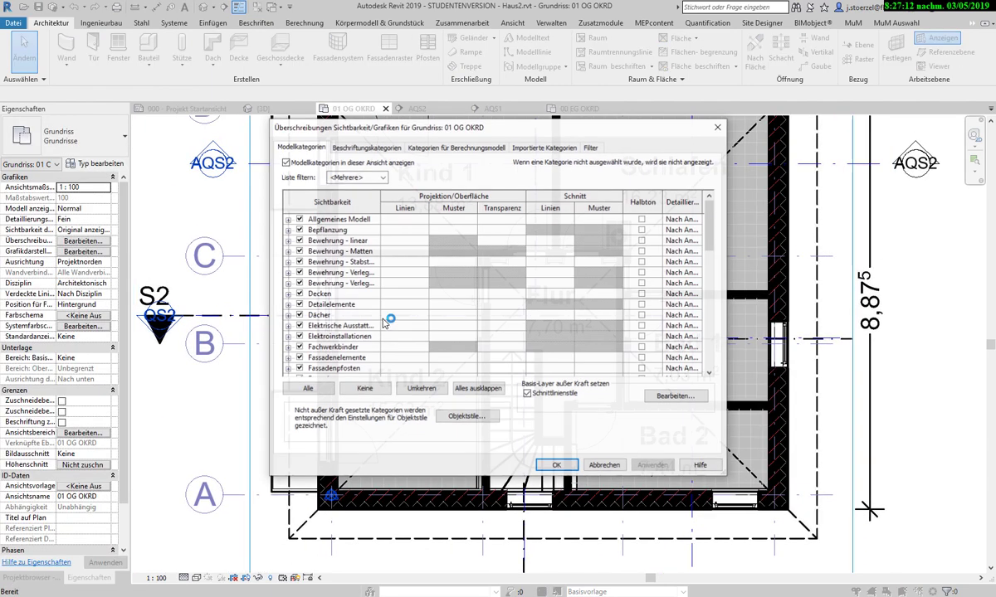
left_click(336, 325)
scroll(399, 340, "down", 1)
scroll(373, 339, "down", 2)
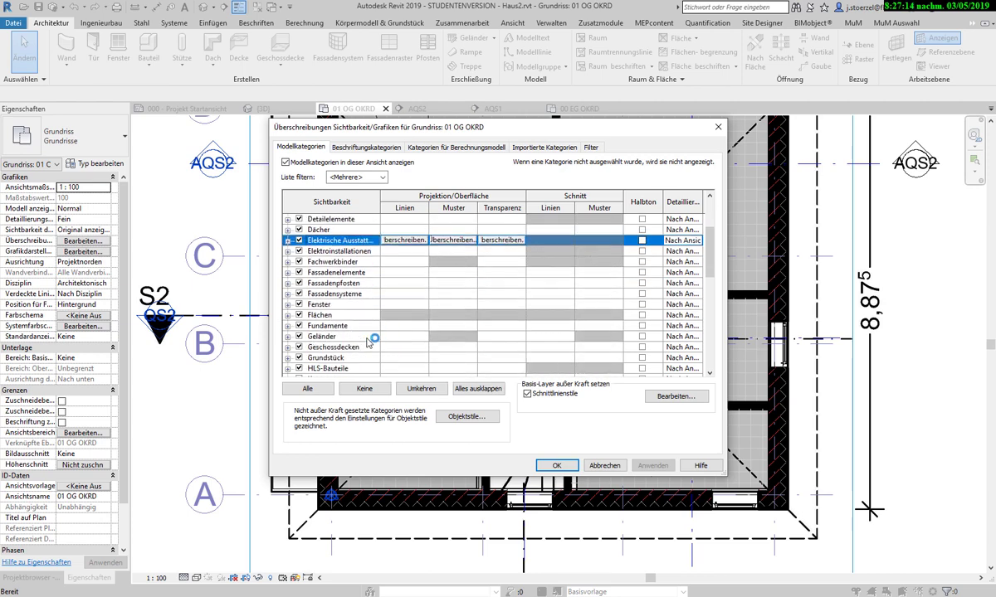
scroll(363, 343, "down", 1)
scroll(349, 349, "down", 1)
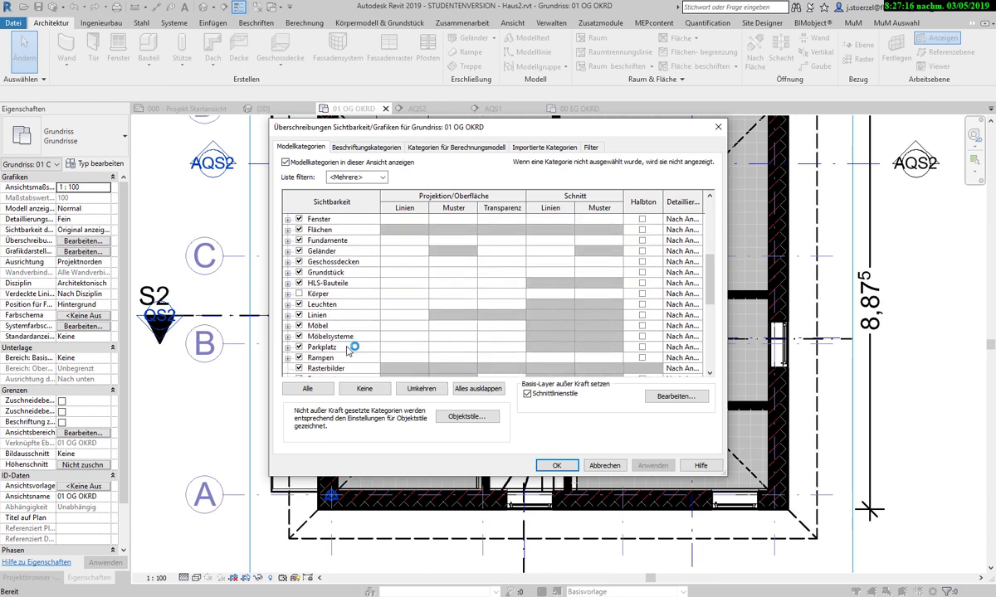
scroll(347, 349, "down", 1)
left_click(300, 326)
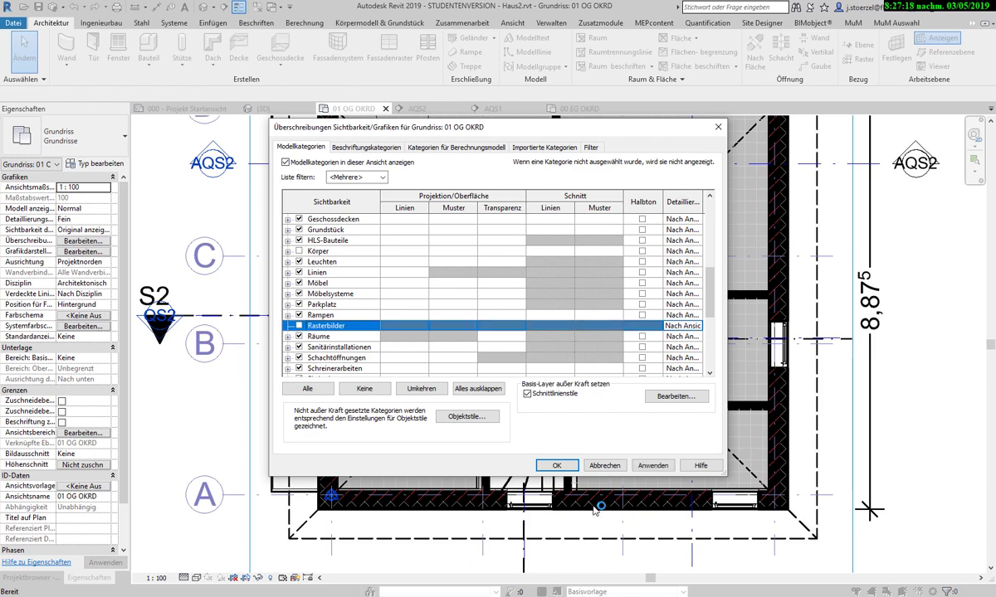
left_click(557, 466)
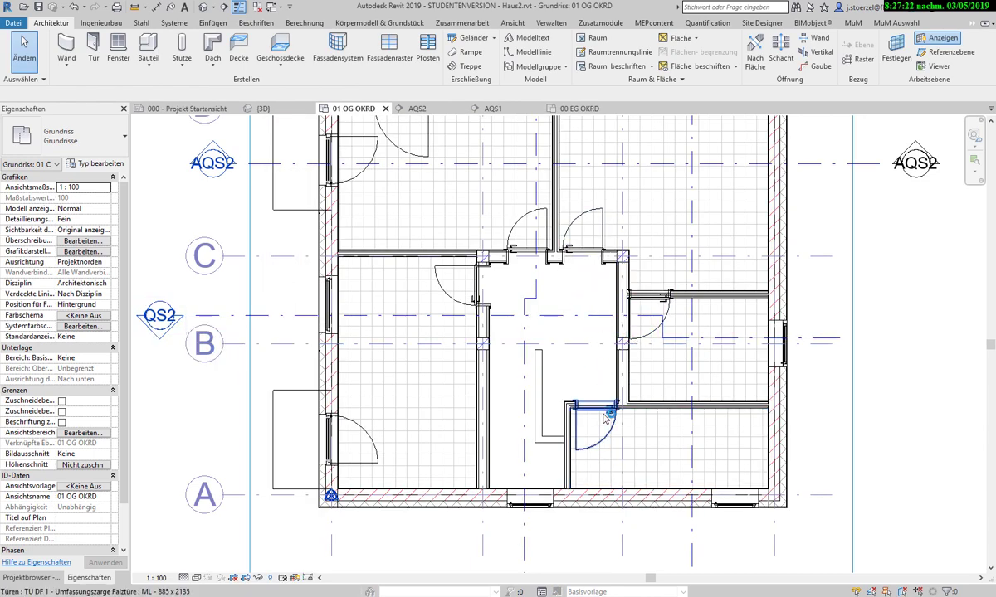
- Zoom around the plan to review it without the raster background
scroll(604, 399, "up", 3)
scroll(604, 399, "up", 2)
scroll(604, 399, "down", 2)
scroll(604, 399, "down", 2)
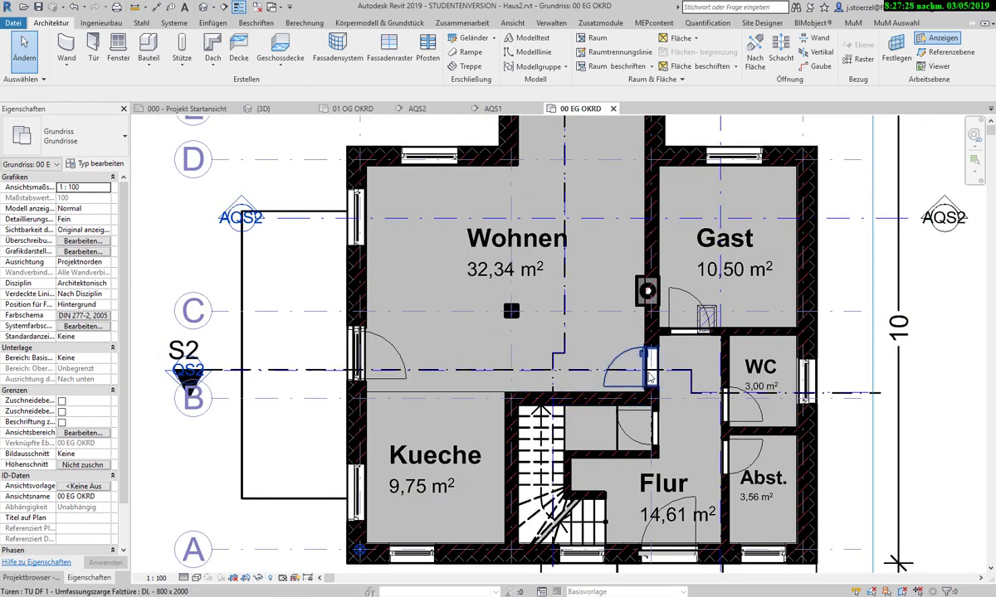
left_click(649, 377)
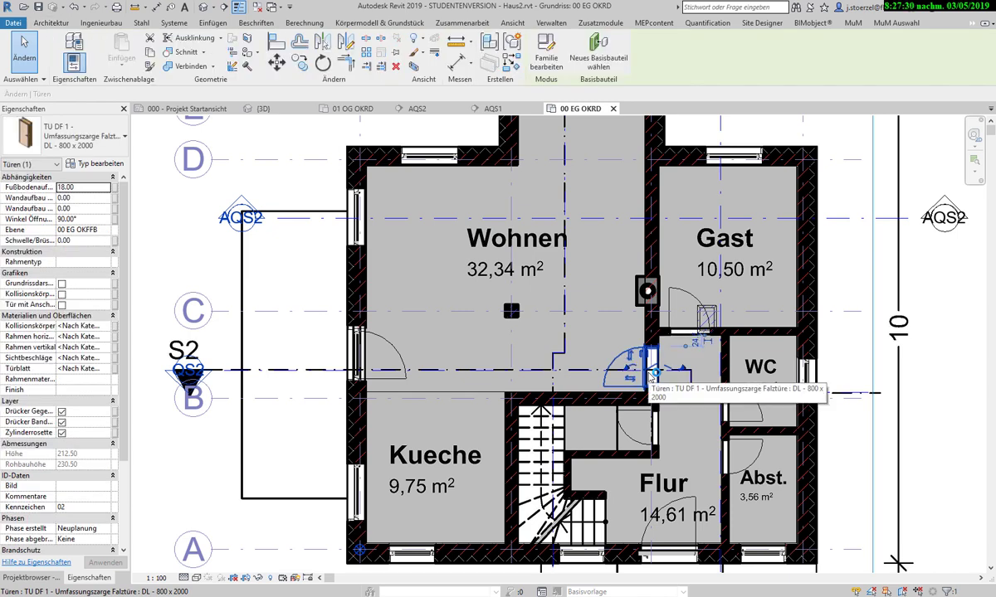
left_click(494, 108)
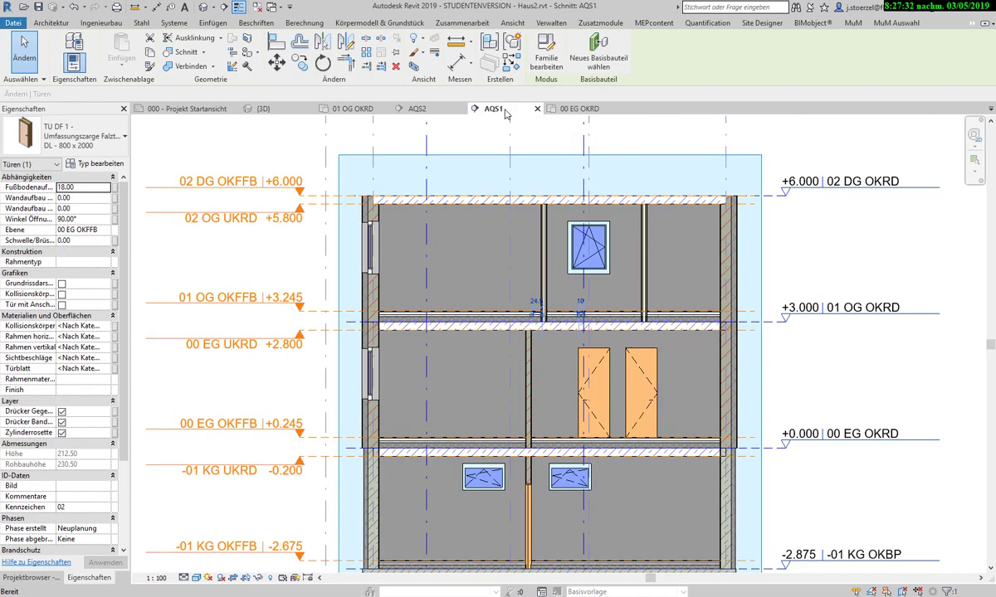
left_click(366, 111)
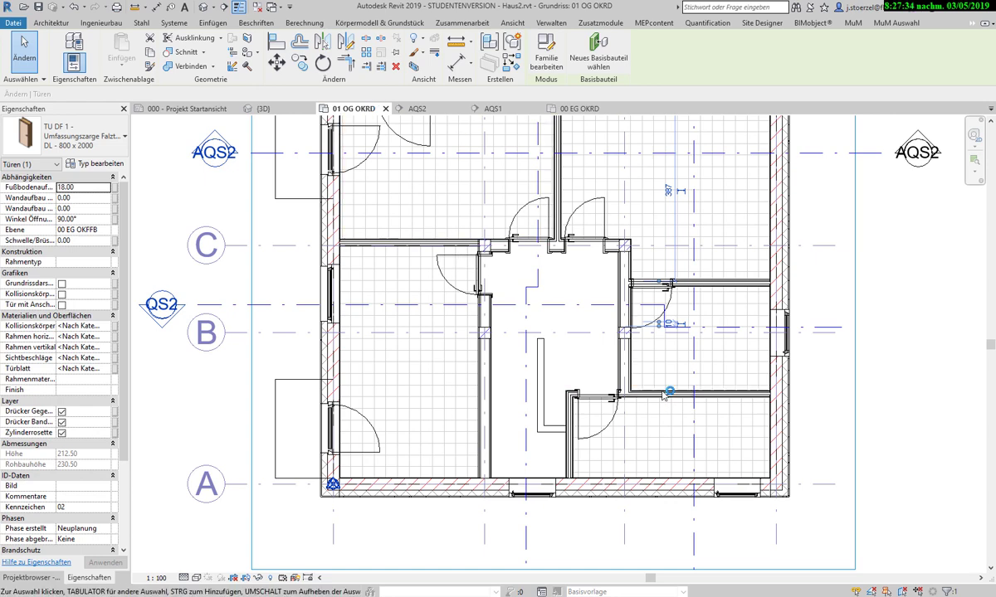
left_click(594, 245)
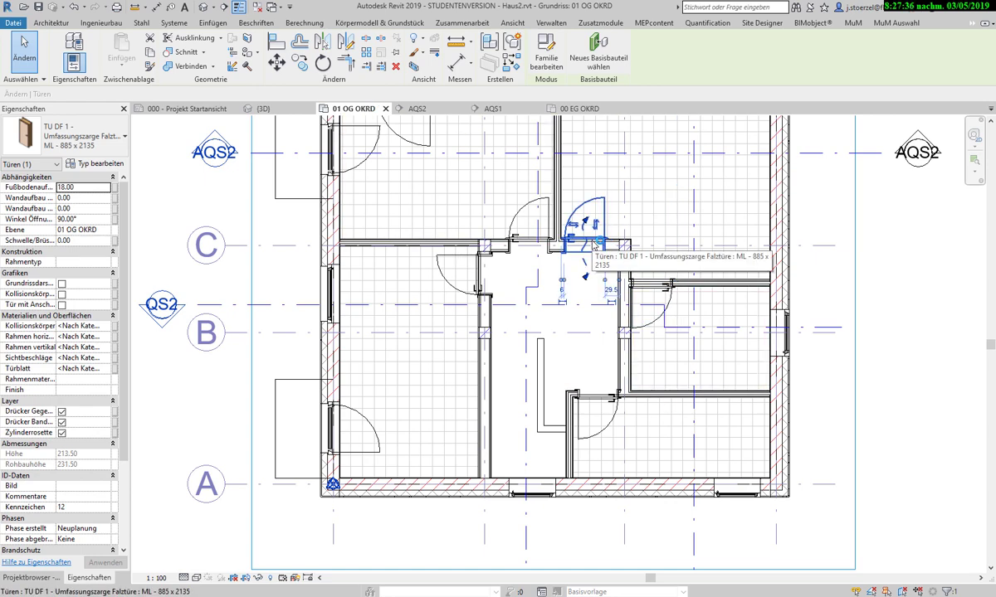
- Window-select around the central hall and filter the selection to doors only
scroll(613, 321, "down", 2)
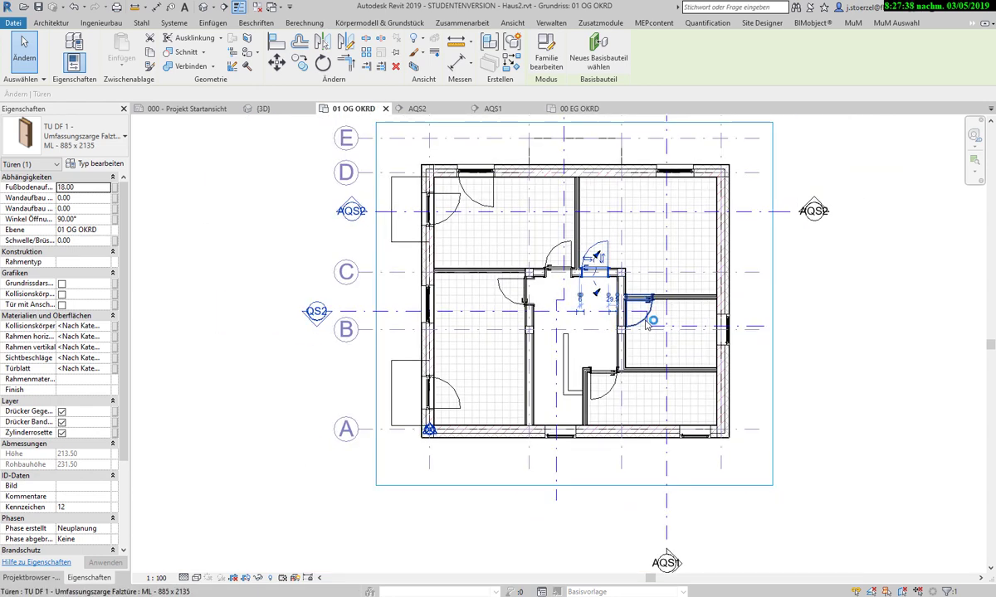
key("Escape")
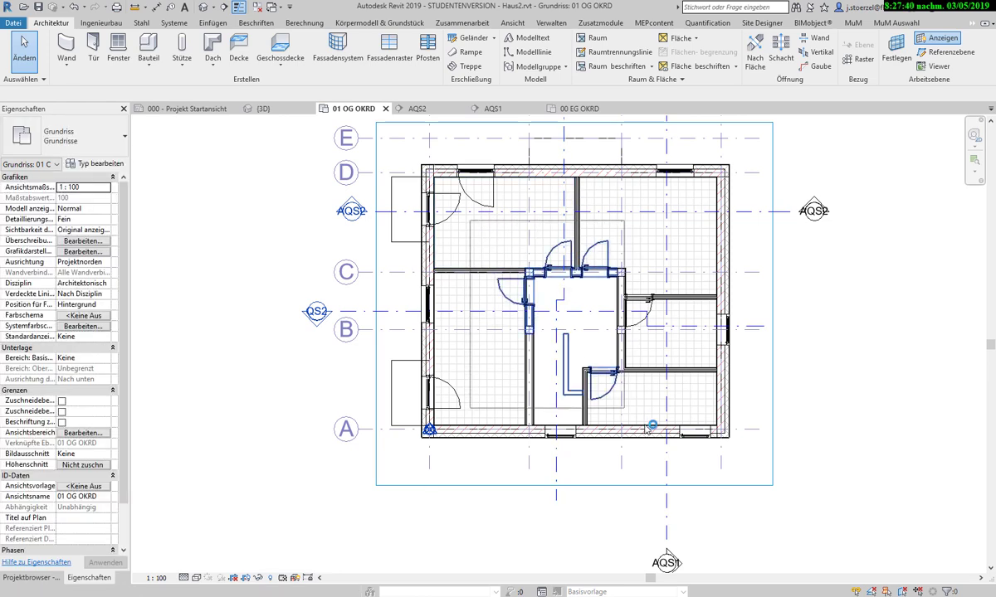
left_click_drag(578, 396, 518, 240)
left_click(620, 46)
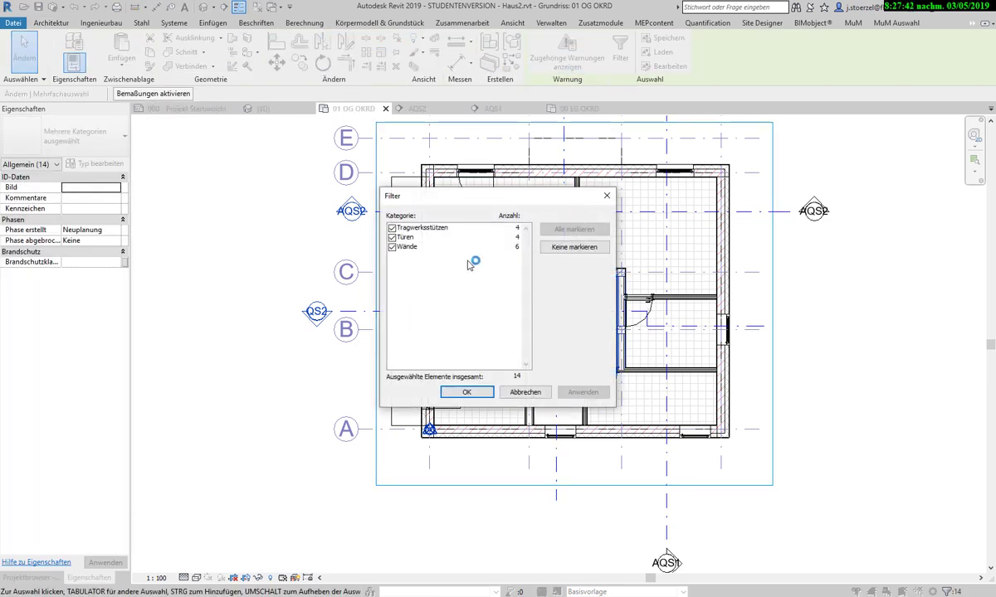
left_click(391, 248)
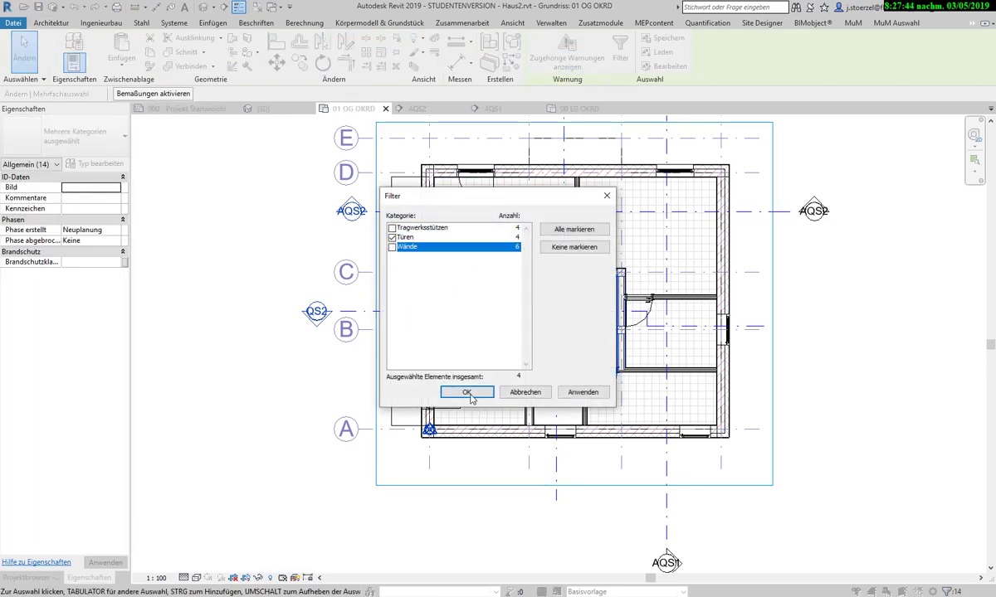
left_click(467, 392)
- Change the selected doors to type Umfassungszarge Falztüre DL - 800 x 2000
left_click(114, 146)
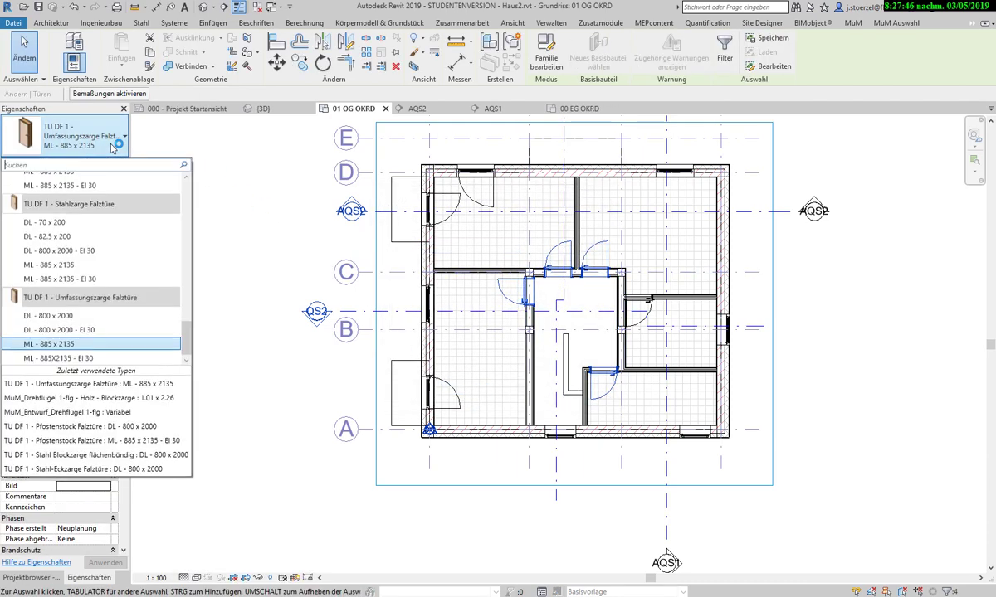
left_click(90, 316)
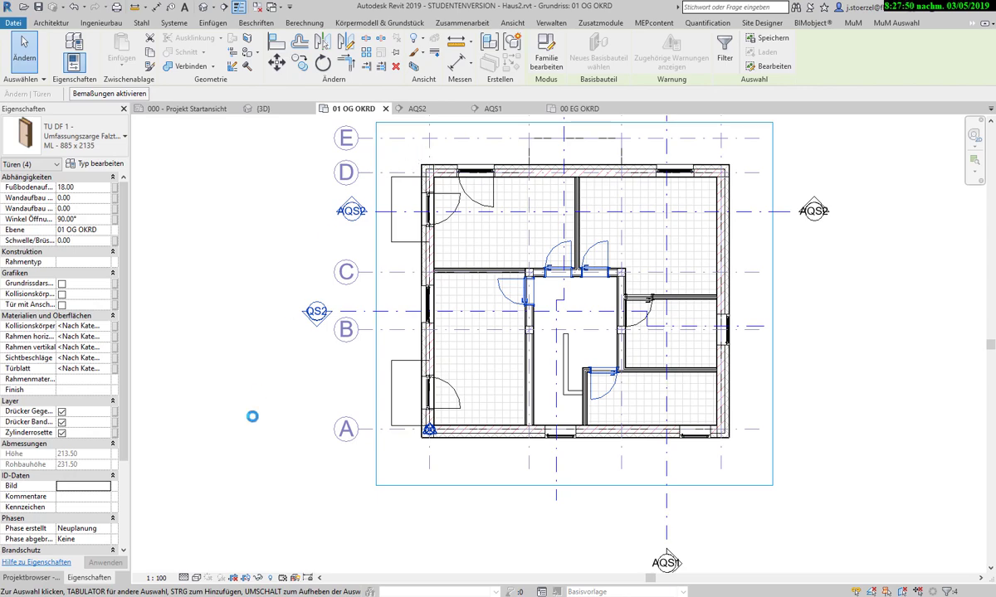
scroll(623, 336, "up", 3)
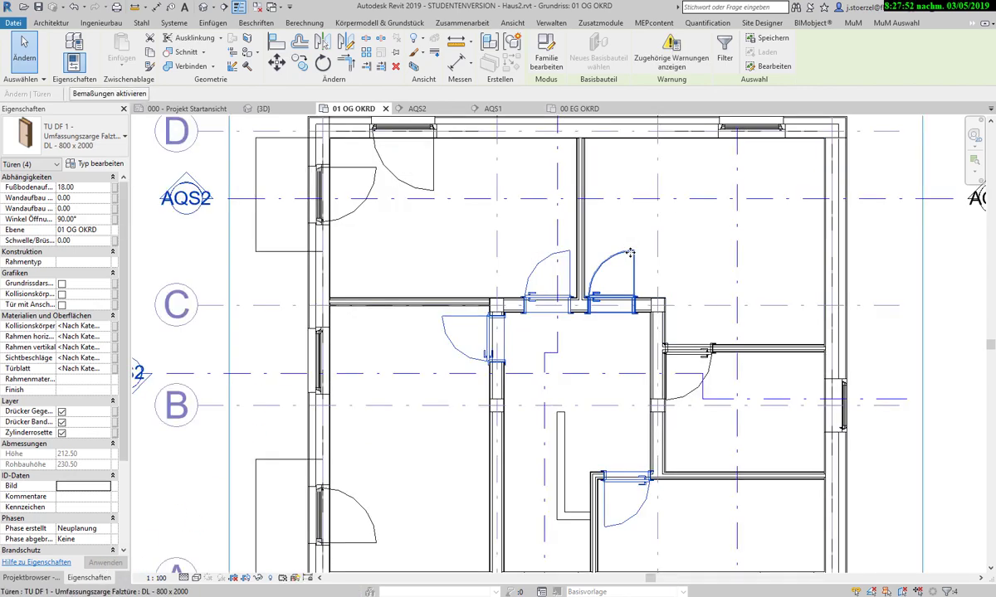
scroll(624, 336, "up", 2)
scroll(624, 337, "up", 2)
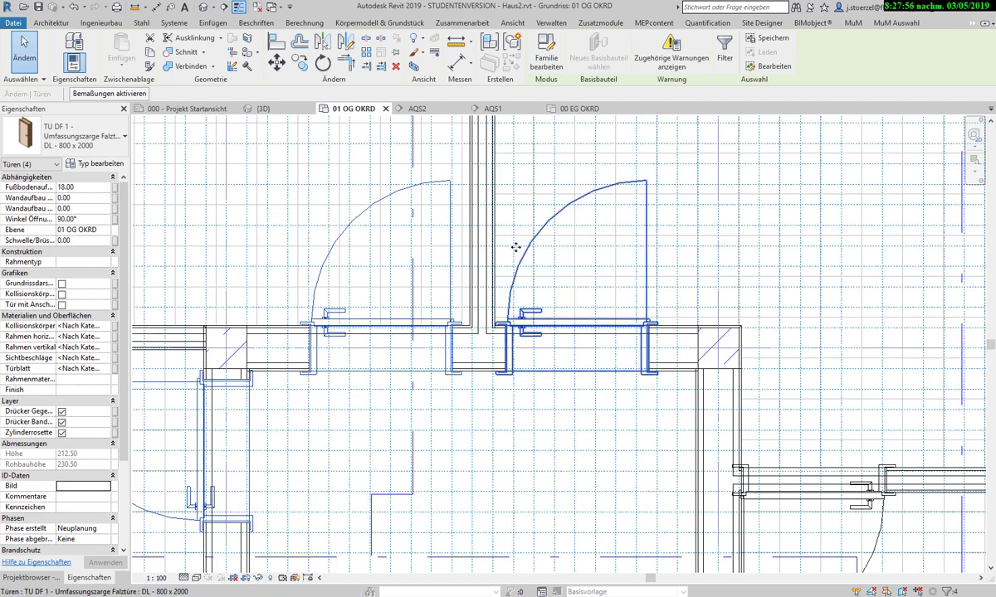
scroll(515, 246, "down", 4)
scroll(515, 247, "down", 2)
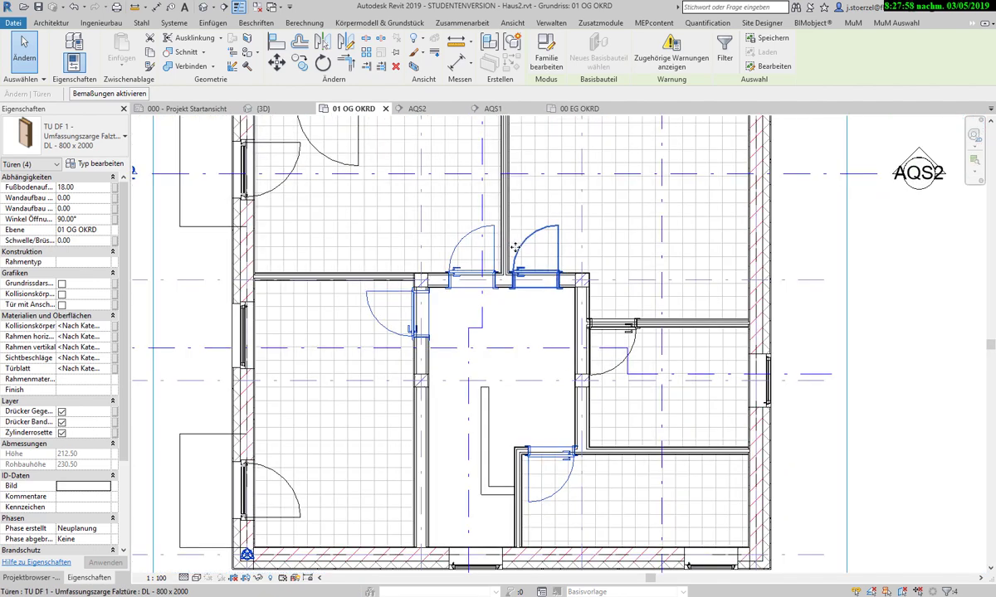
scroll(539, 258, "up", 5)
scroll(540, 258, "up", 1)
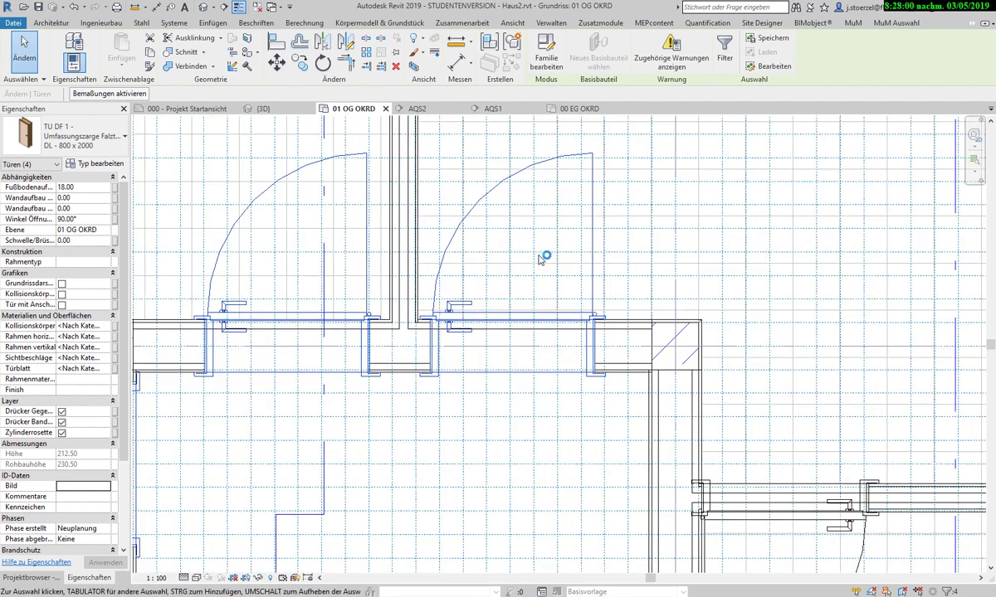
scroll(540, 258, "up", 1)
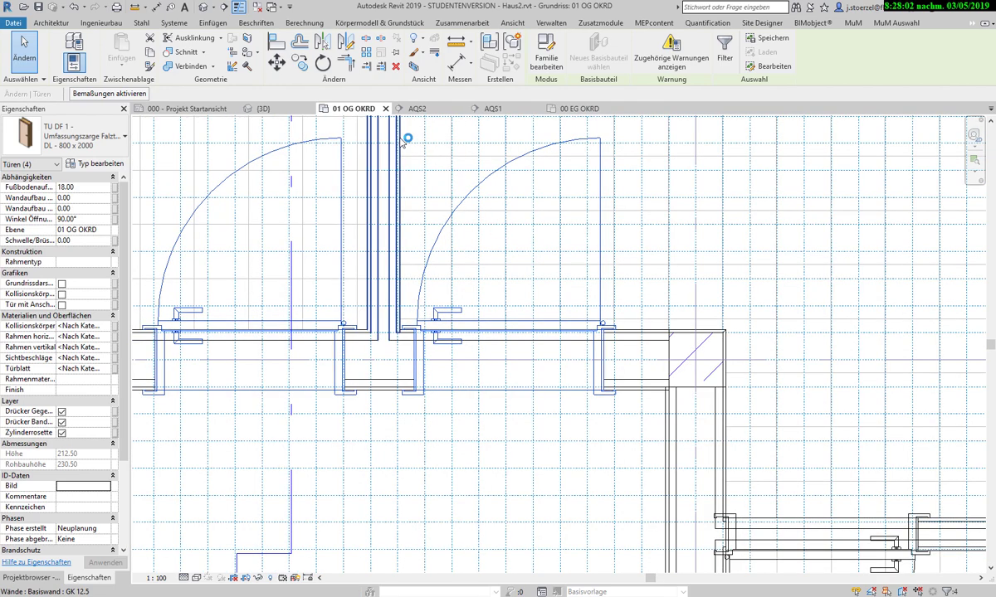
- Align a door frame edge to the grid line using Align
left_click(276, 46)
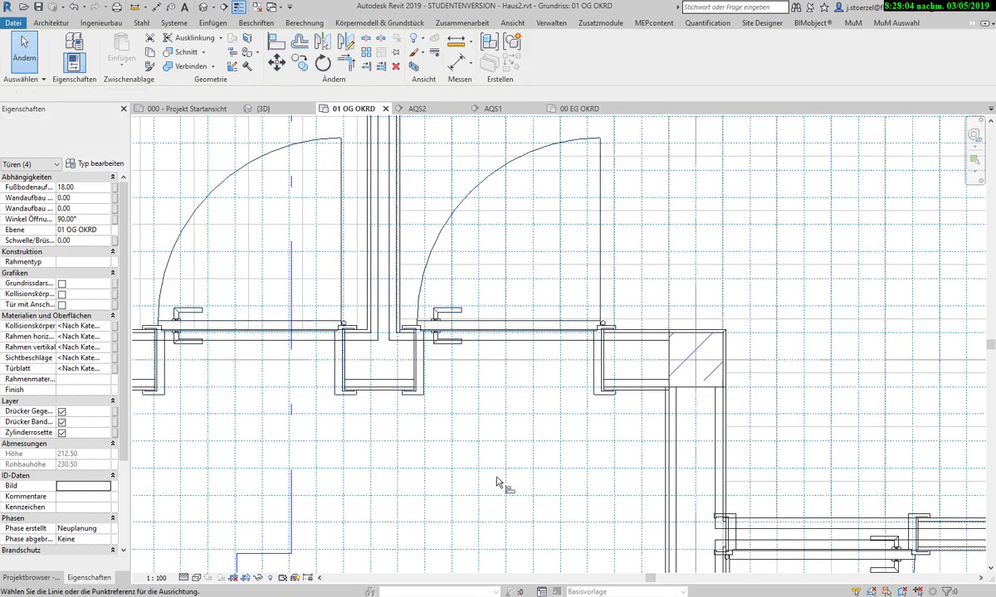
scroll(425, 438, "up", 2)
left_click(423, 436)
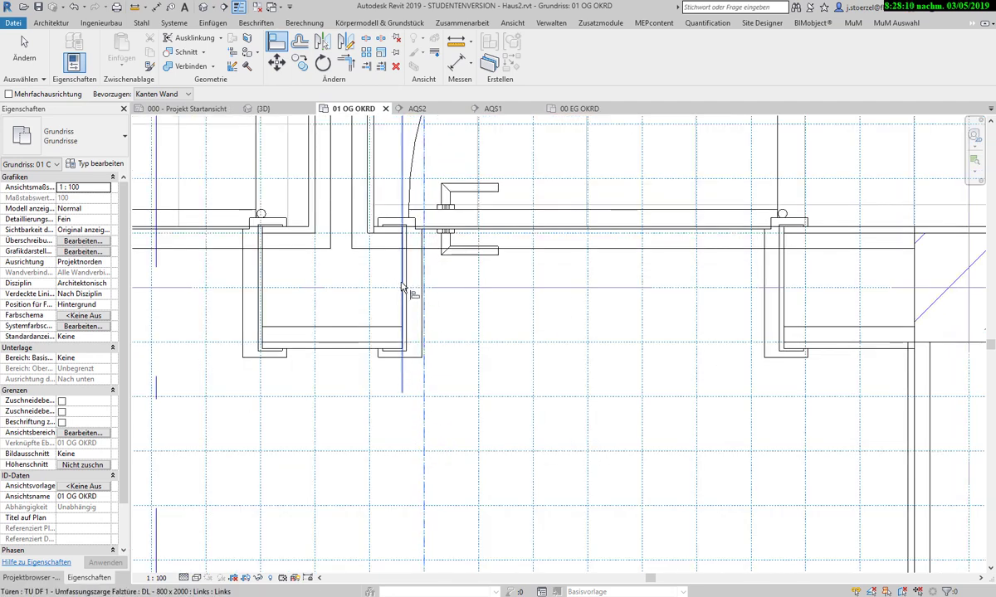
left_click(402, 286)
scroll(312, 307, "down", 2)
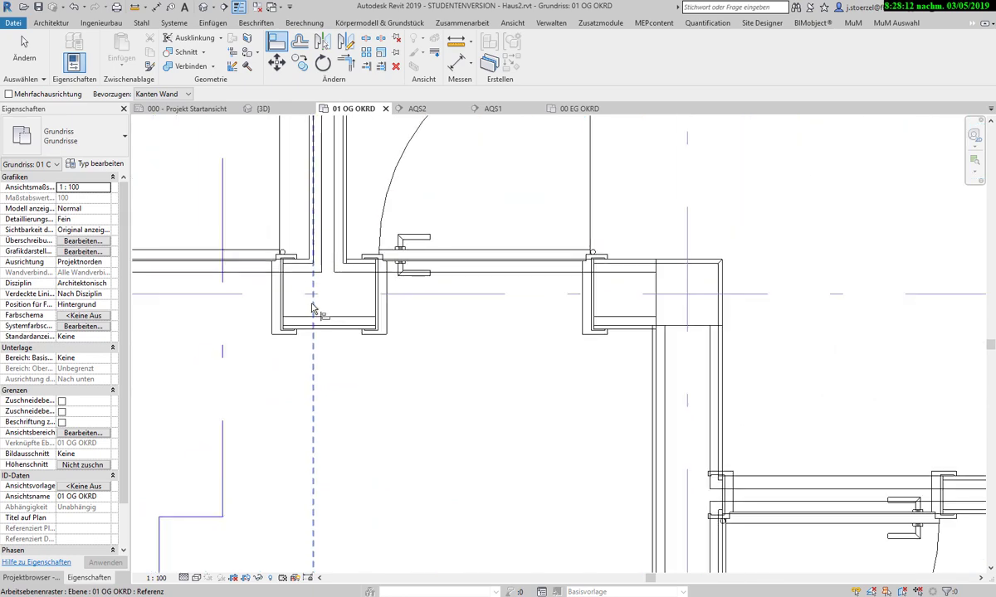
- Align another door frame to the dashed reference line near the left wall junction
middle_click_drag(389, 366, 573, 405)
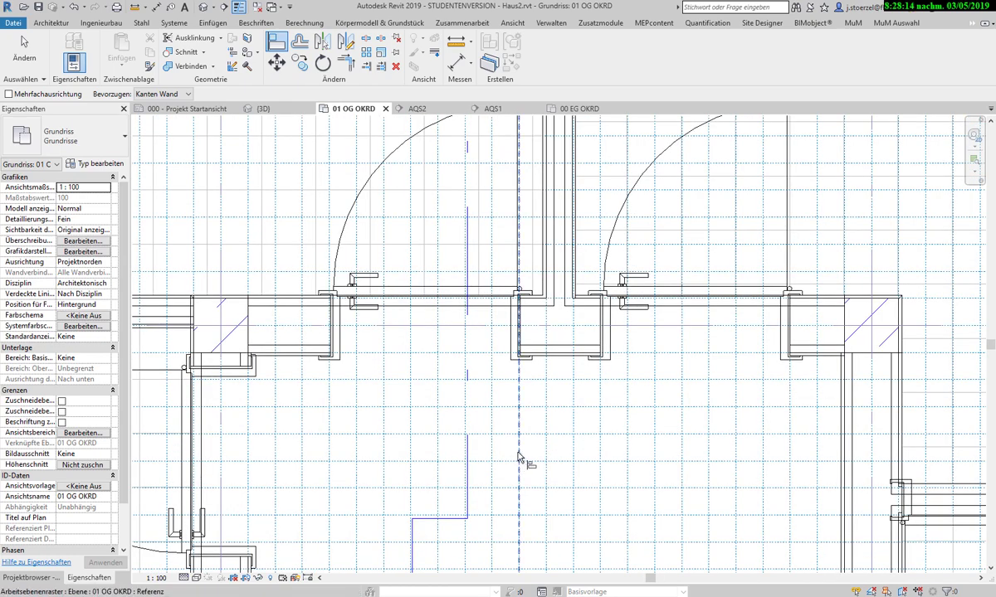
scroll(535, 365, "up", 2)
scroll(526, 348, "up", 2)
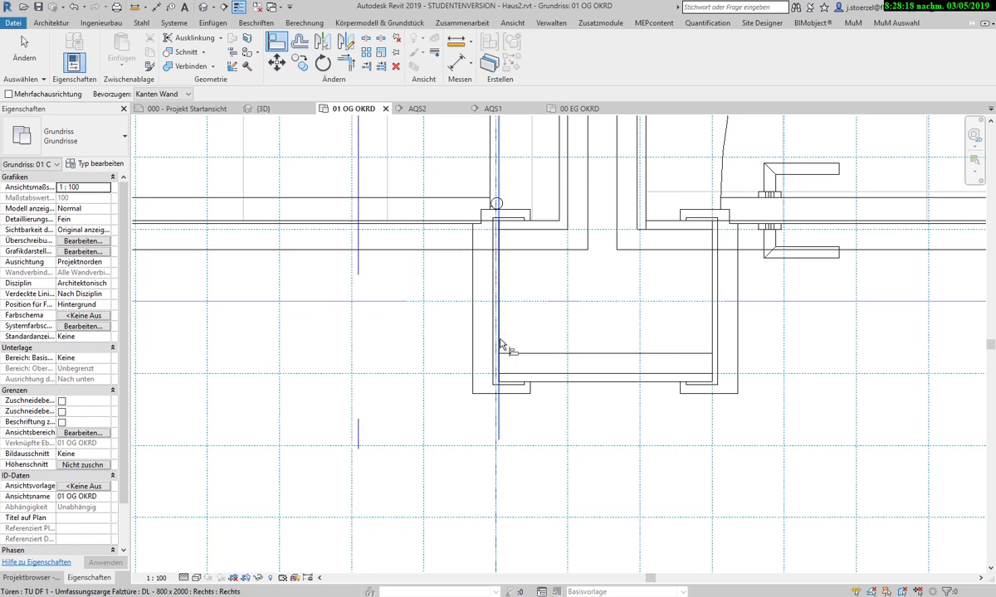
scroll(573, 456, "down", 2)
scroll(639, 448, "down", 2)
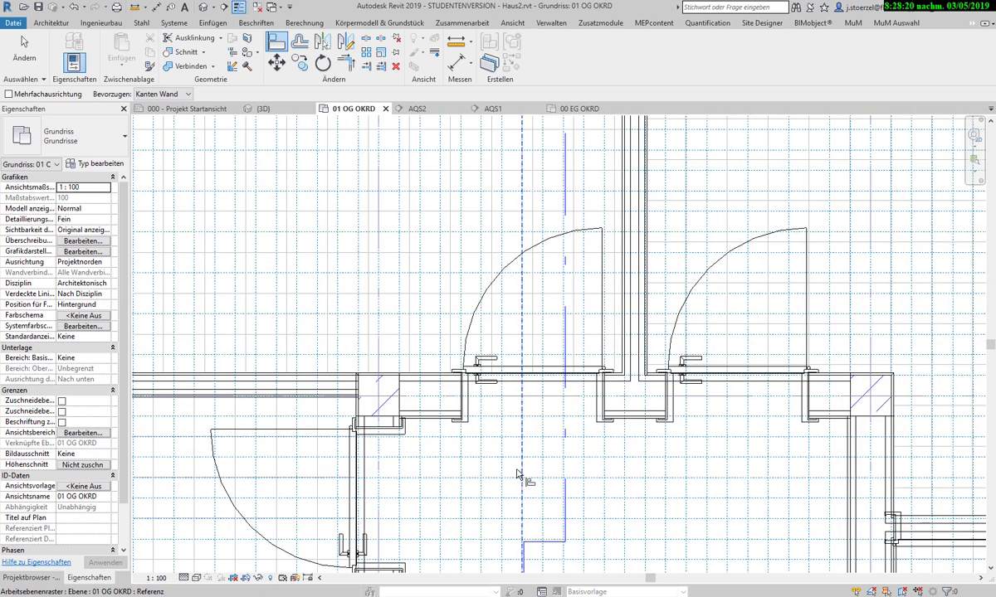
middle_click_drag(518, 474, 485, 421)
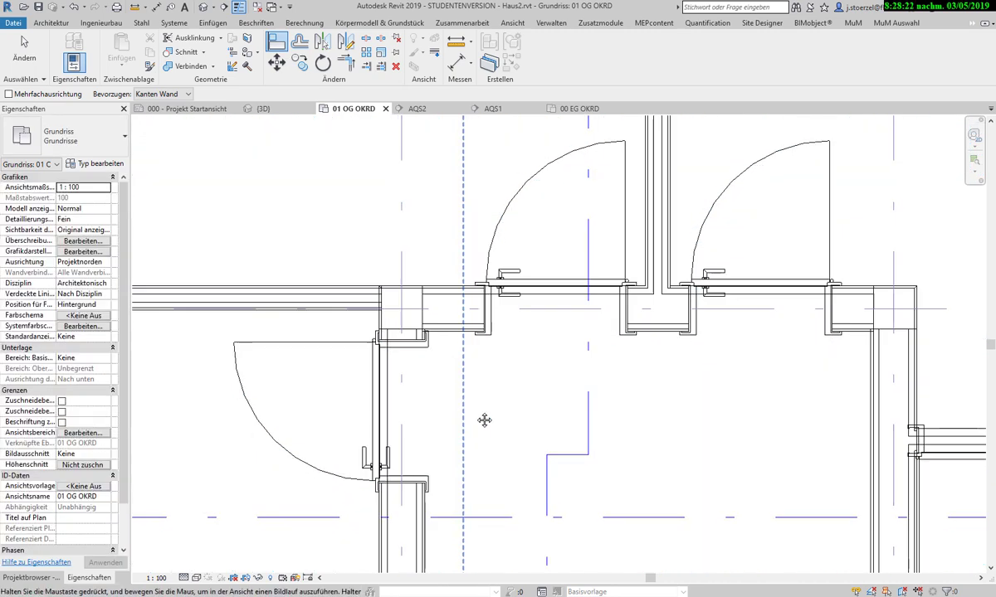
scroll(482, 288, "up", 3)
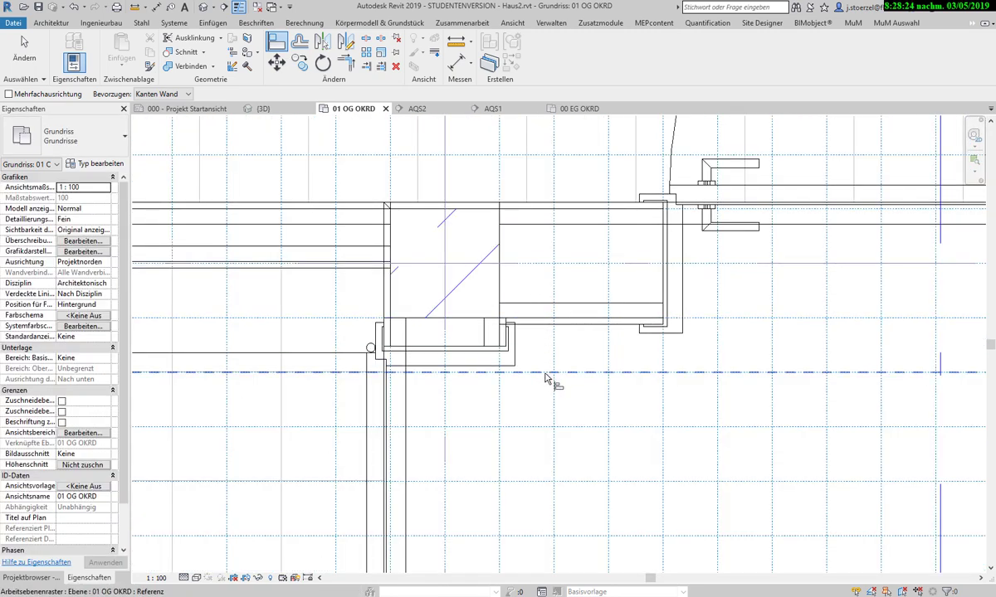
left_click(550, 373)
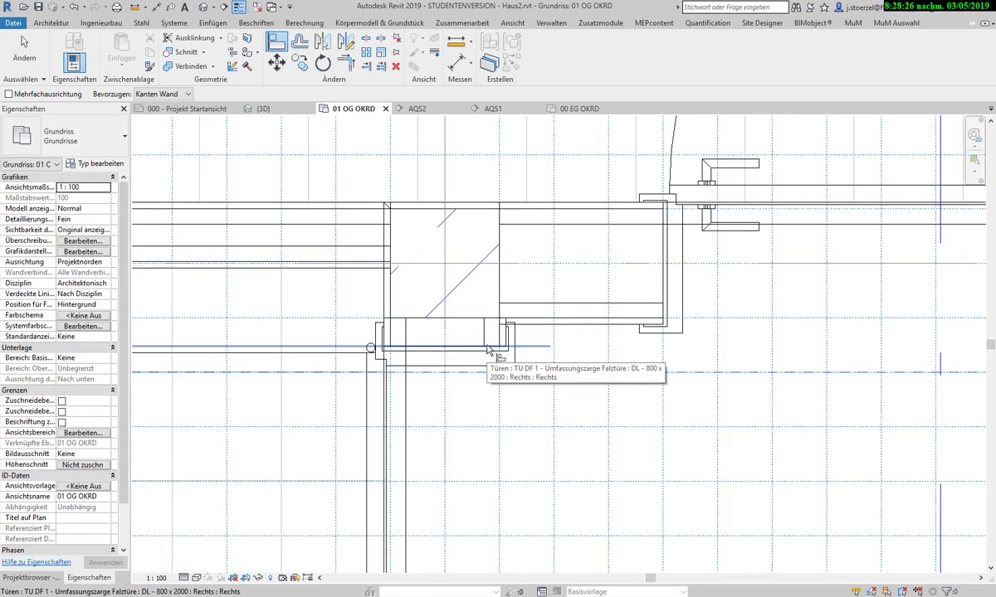
left_click(458, 347)
- Pick the door frame edge as reference, inspect it closely, then exit Align
scroll(578, 401, "down", 3)
scroll(458, 259, "up", 2)
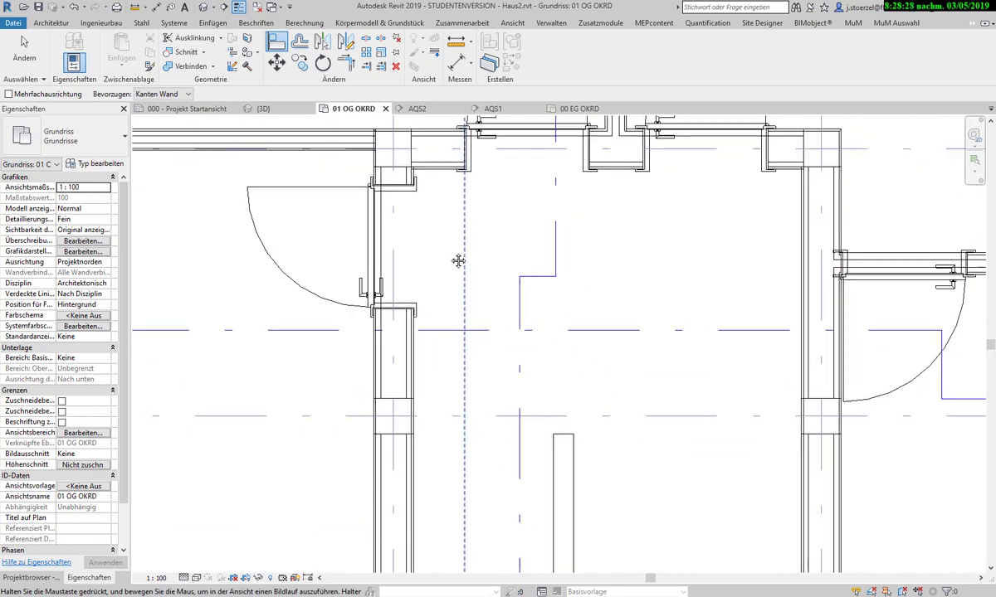
scroll(696, 411, "down", 1)
scroll(783, 249, "up", 2)
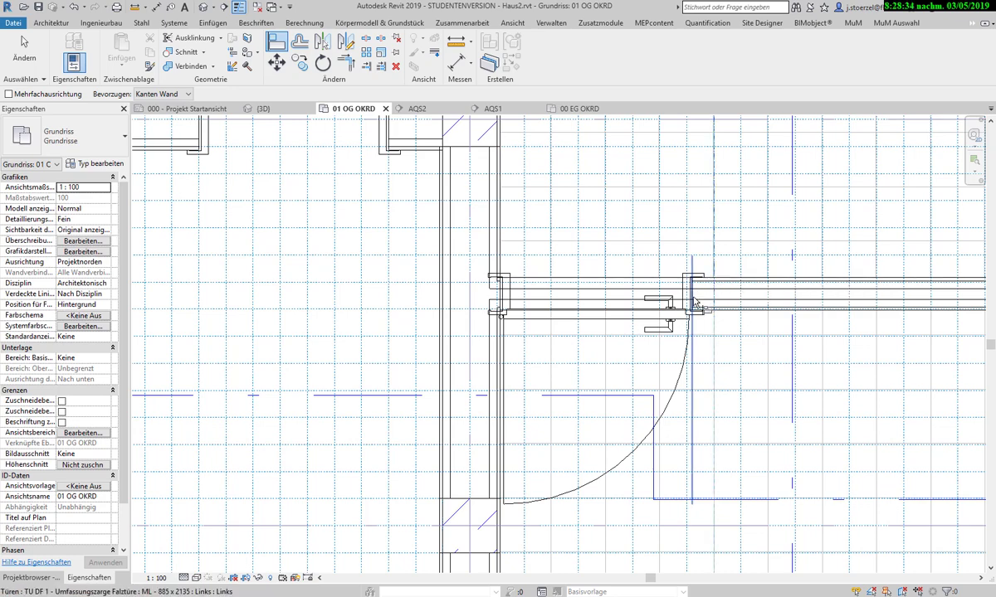
scroll(643, 247, "down", 2)
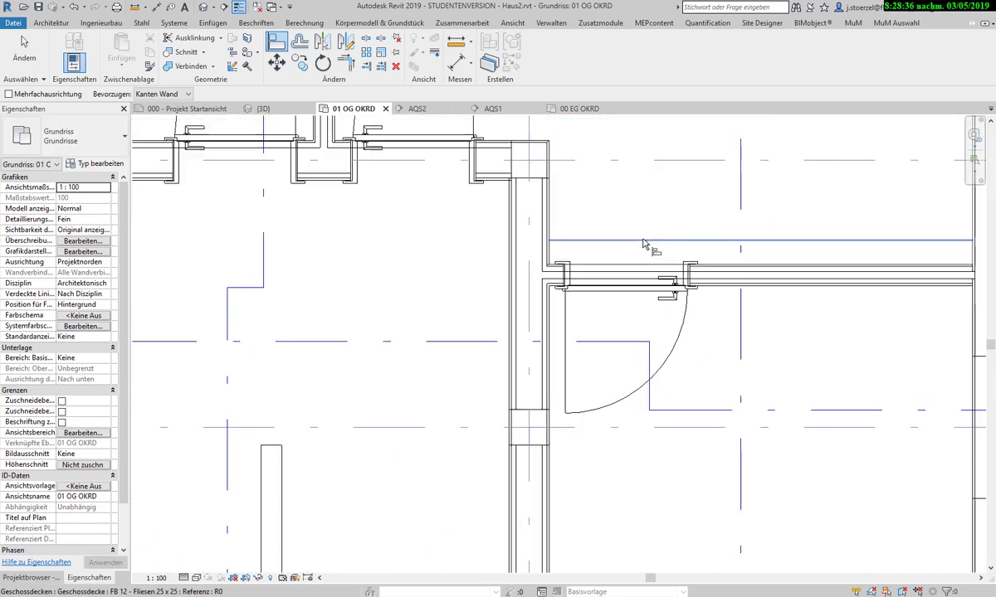
scroll(643, 247, "down", 1)
scroll(643, 249, "up", 1)
scroll(645, 262, "up", 1)
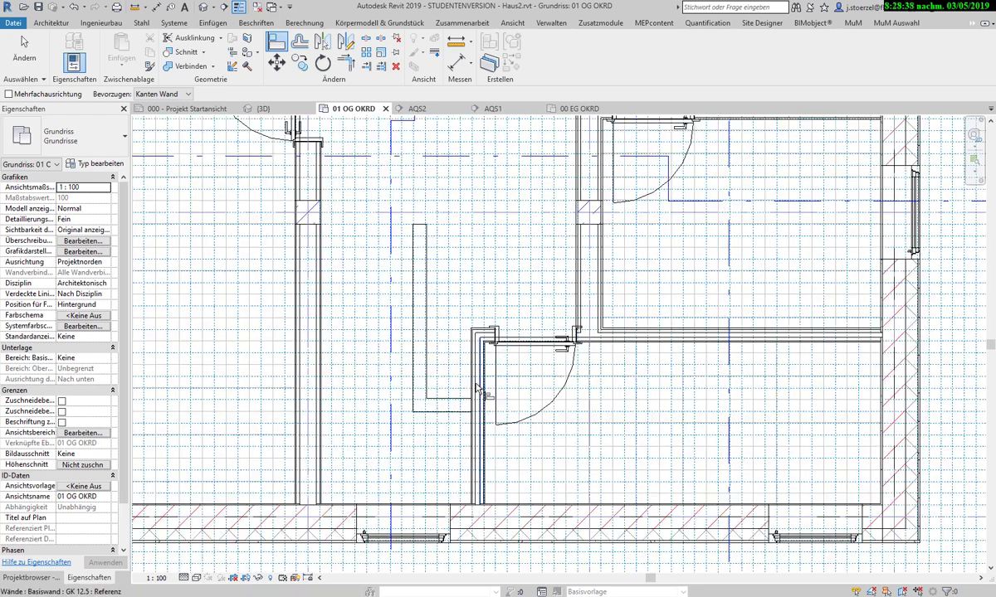
scroll(479, 386, "up", 1)
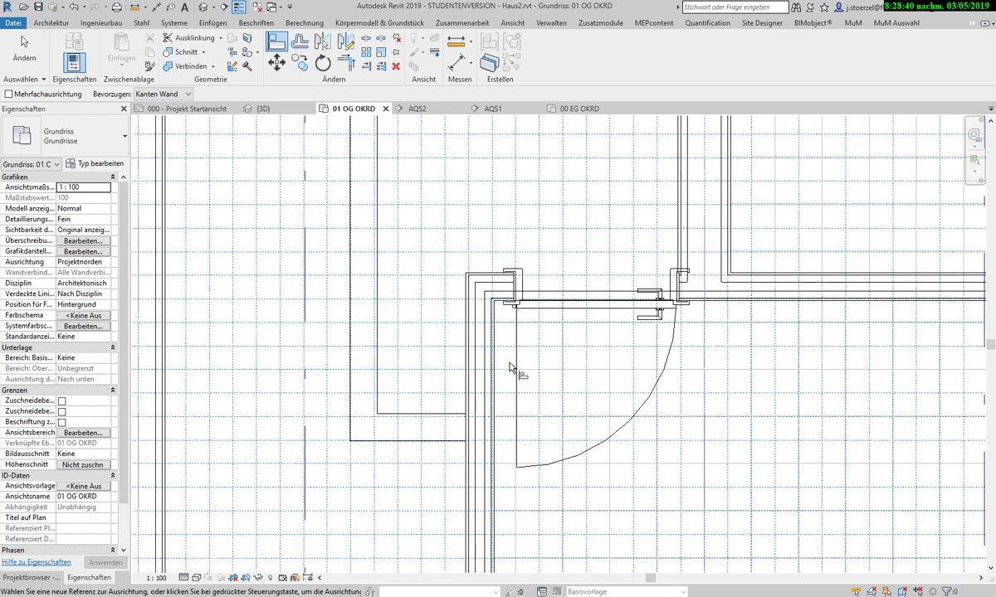
scroll(510, 372, "up", 1)
left_click(515, 365)
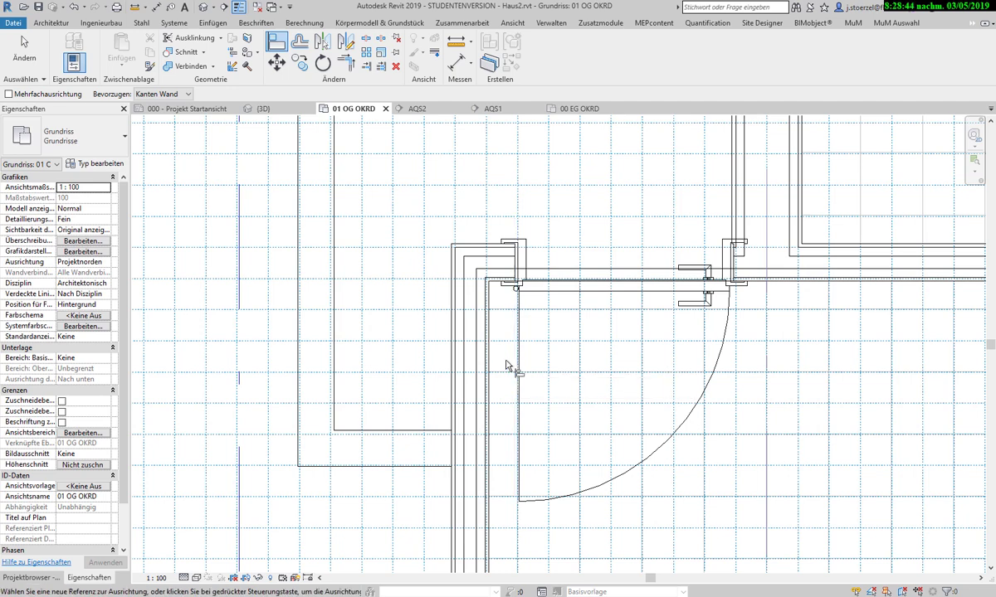
scroll(516, 362, "up", 2)
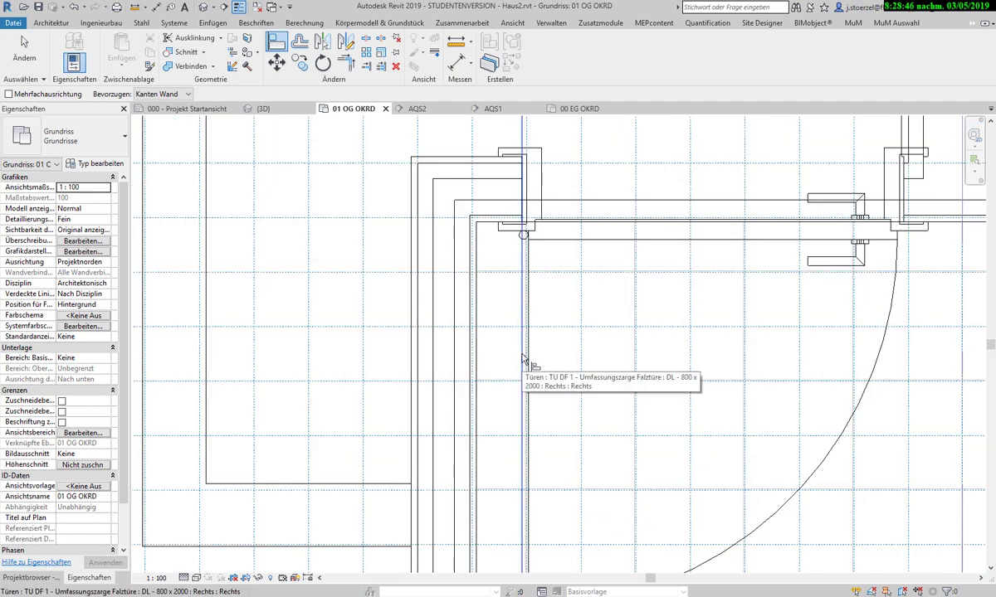
scroll(527, 364, "down", 1)
scroll(543, 329, "down", 1)
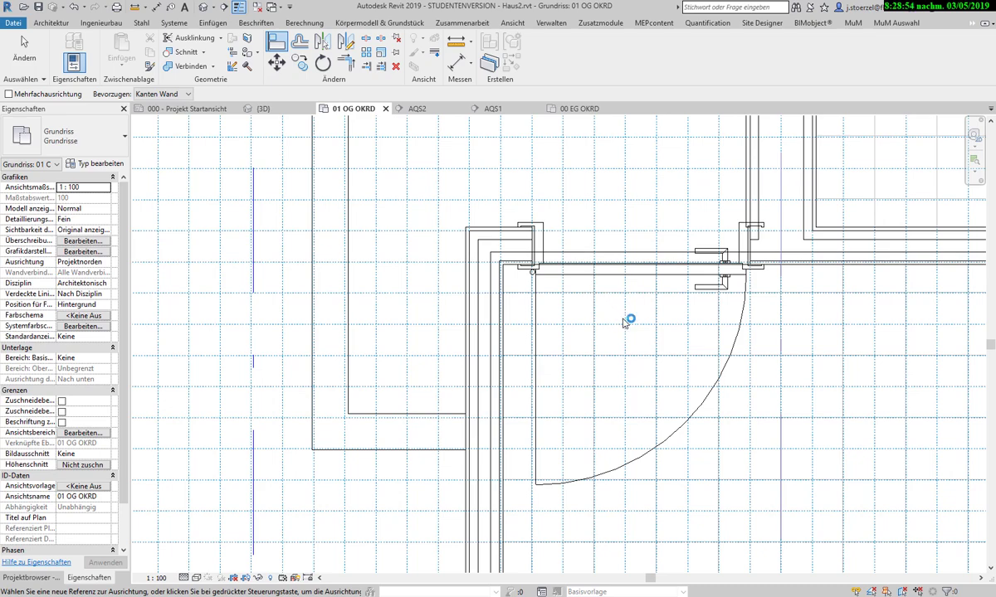
key("Escape")
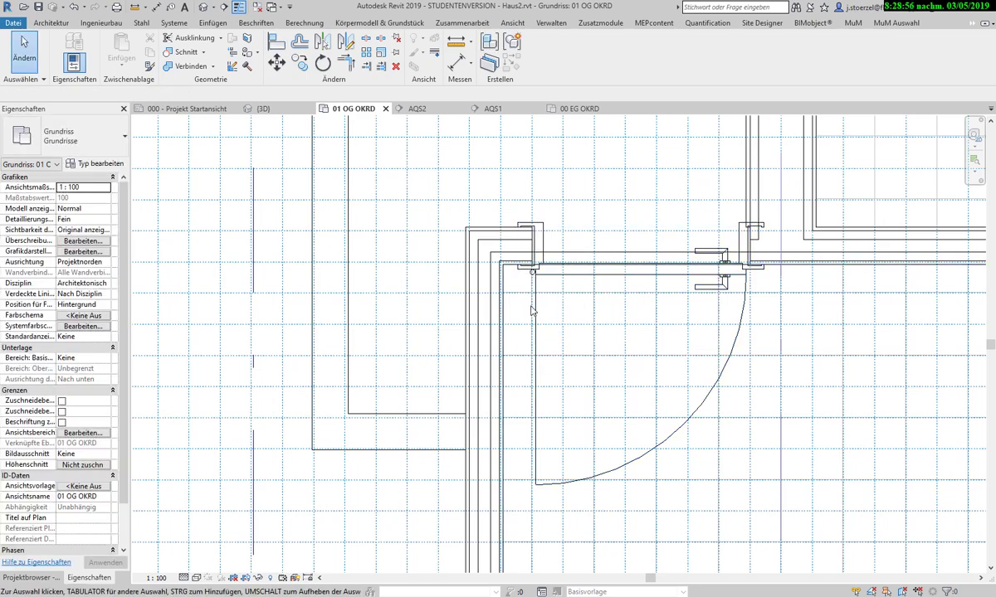
- Select the aligned door and set its type to TU DF 1 - Umfassungszarge Falztüre DL - 800 x 2000
middle_click_drag(546, 320, 422, 288)
scroll(422, 288, "down", 1)
scroll(422, 289, "down", 2)
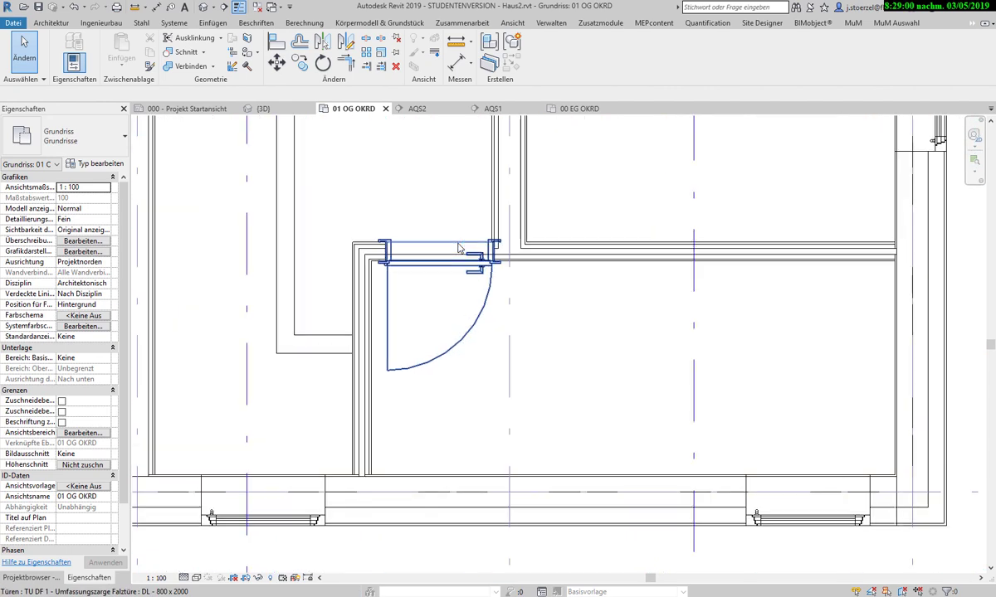
scroll(459, 247, "up", 2)
left_click(431, 275)
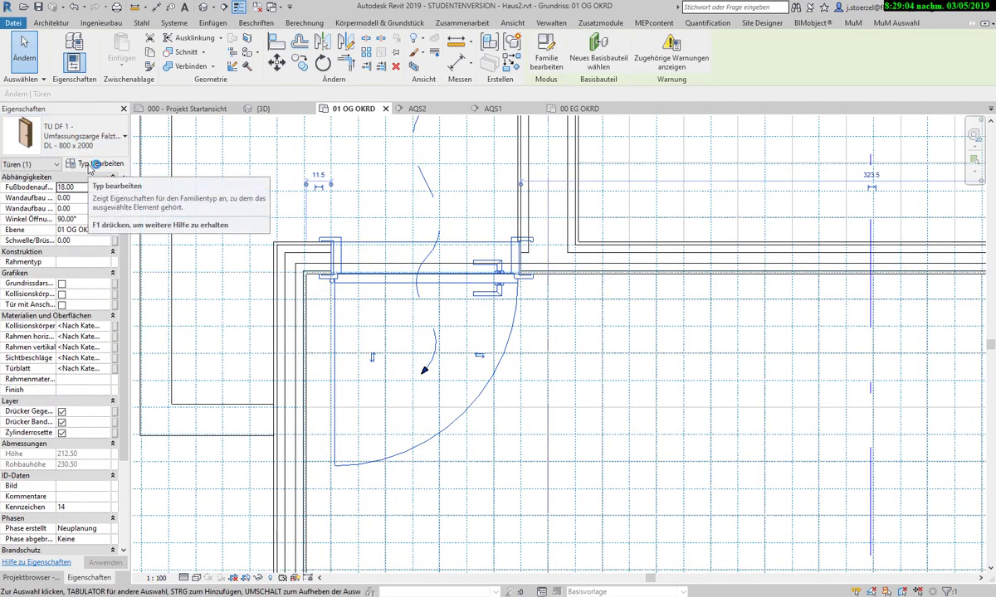
left_click(89, 143)
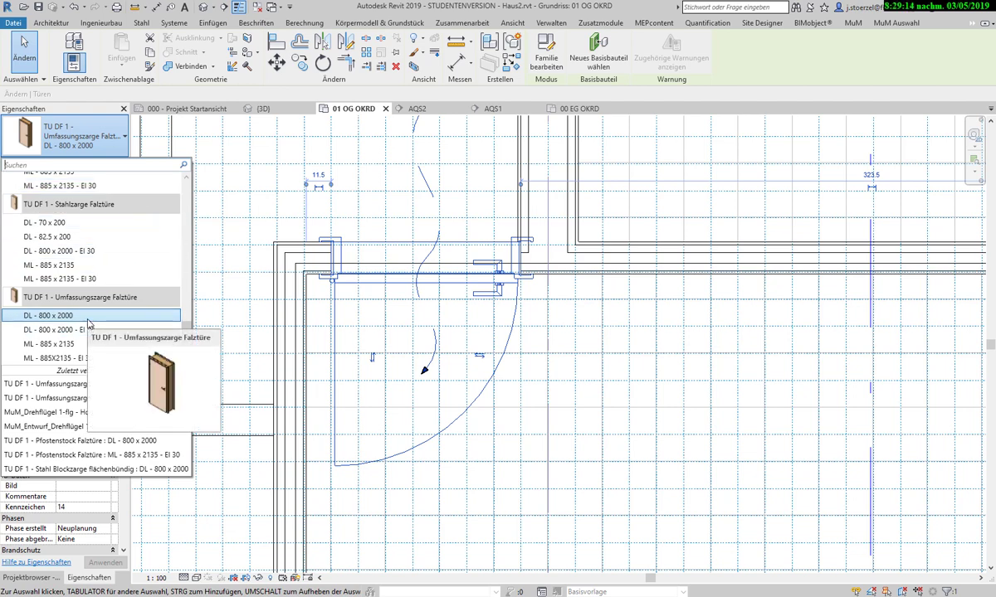
left_click(89, 324)
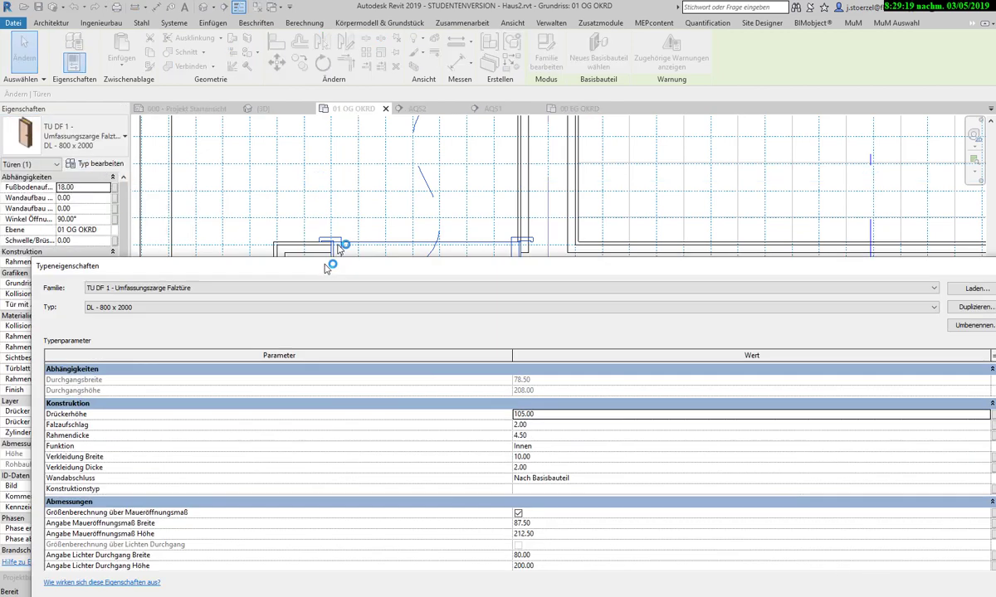
- Duplicate the DL - 800 x 2000 door type as DL - 800 x 2001
mouse_move(329, 265)
left_mouse_down()
mouse_move(280, 95)
mouse_move(324, 78)
left_mouse_up()
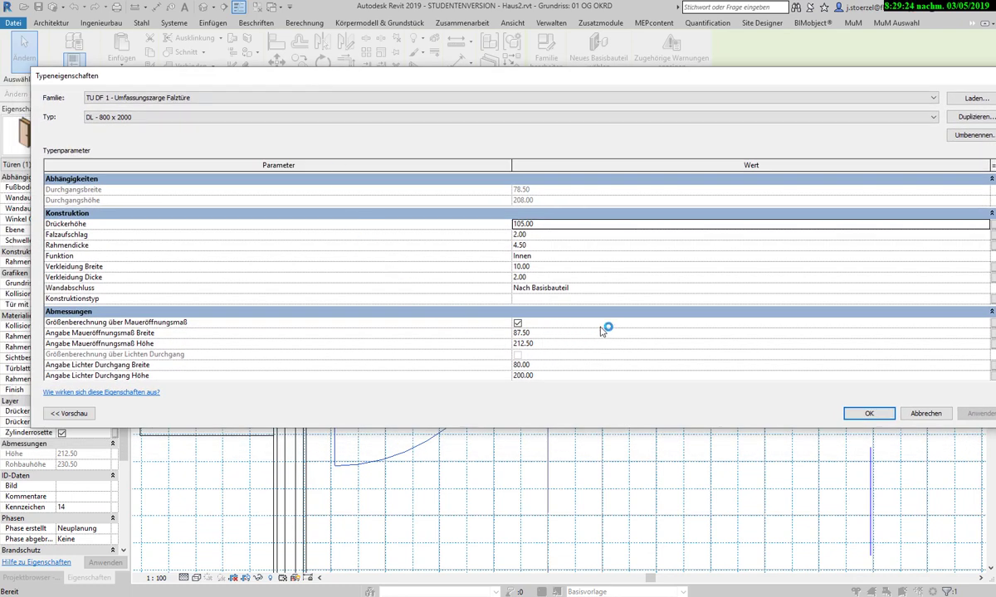
scroll(580, 328, "down", 1)
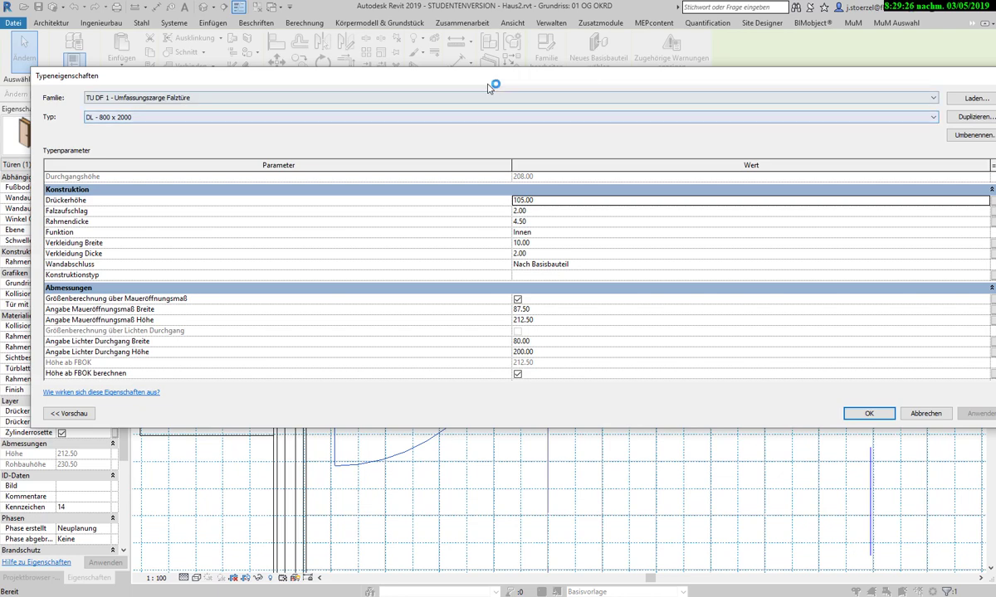
left_click_drag(458, 80, 421, 64)
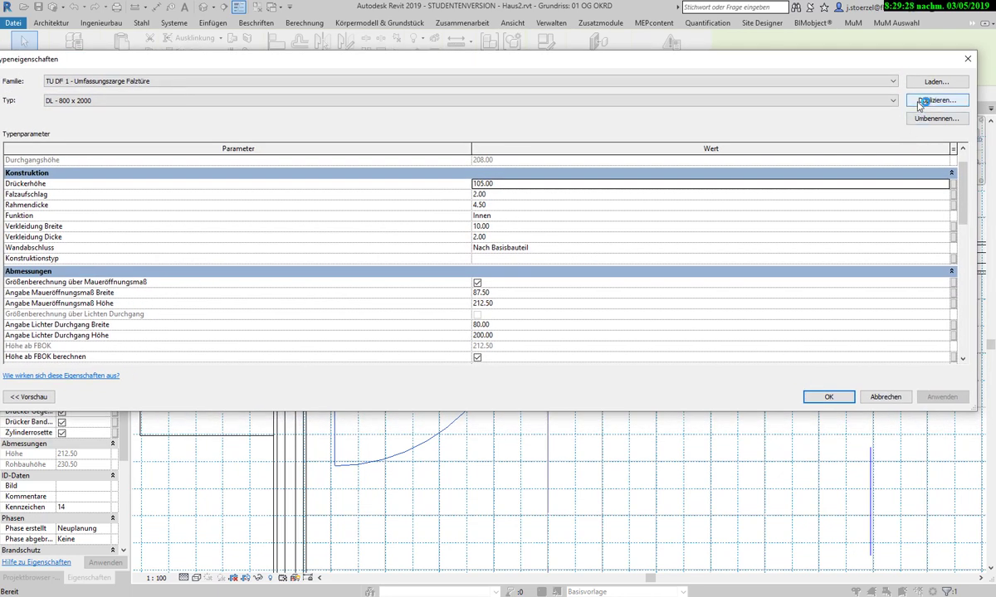
left_click(920, 102)
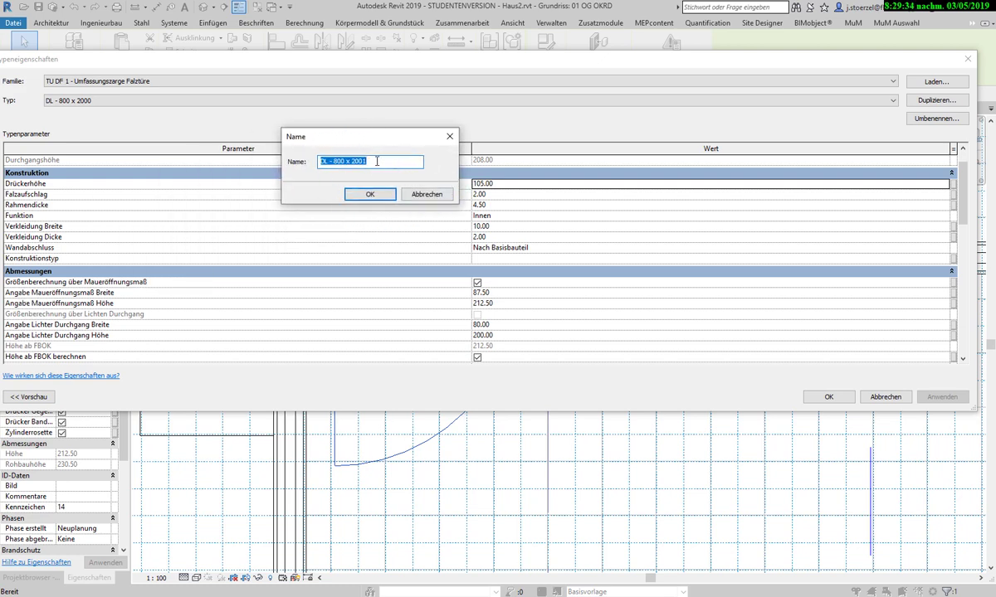
left_click(370, 195)
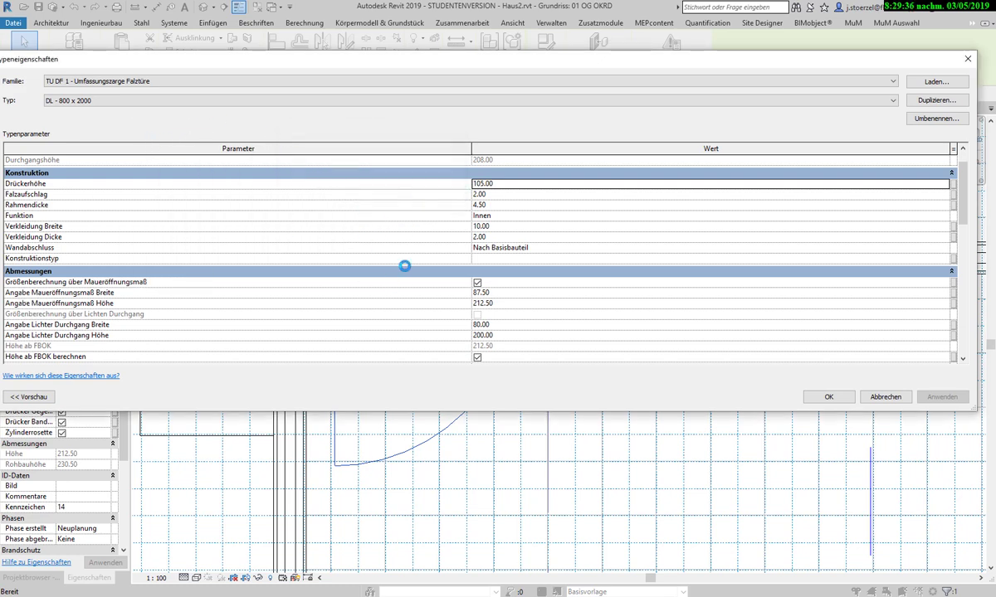
- Set Maueröffnungsmaß Breite to 75.00 and Lichter Durchgang Breite to 62.50, then confirm
left_click(504, 293)
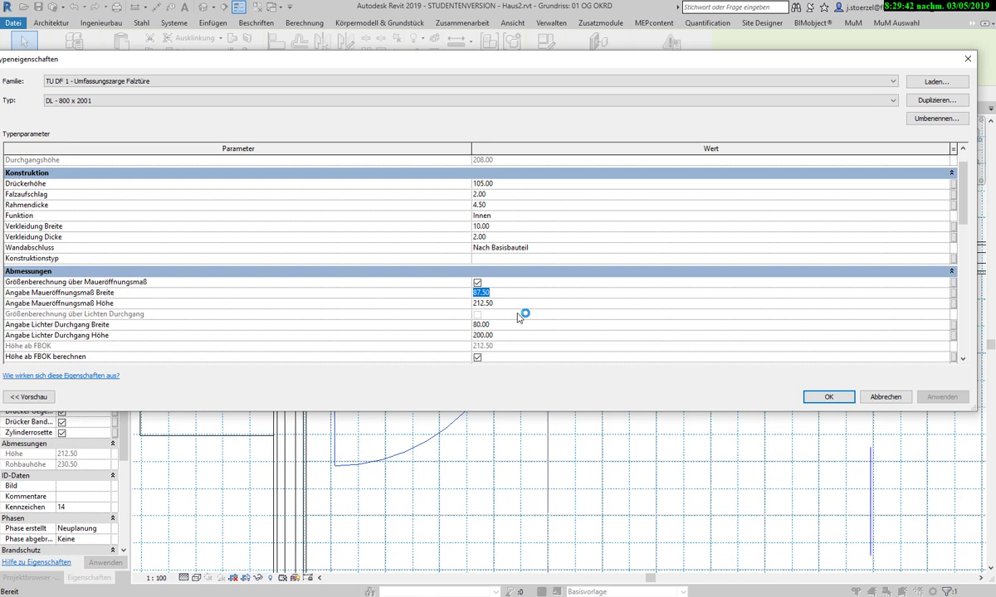
type("75")
left_click(508, 303)
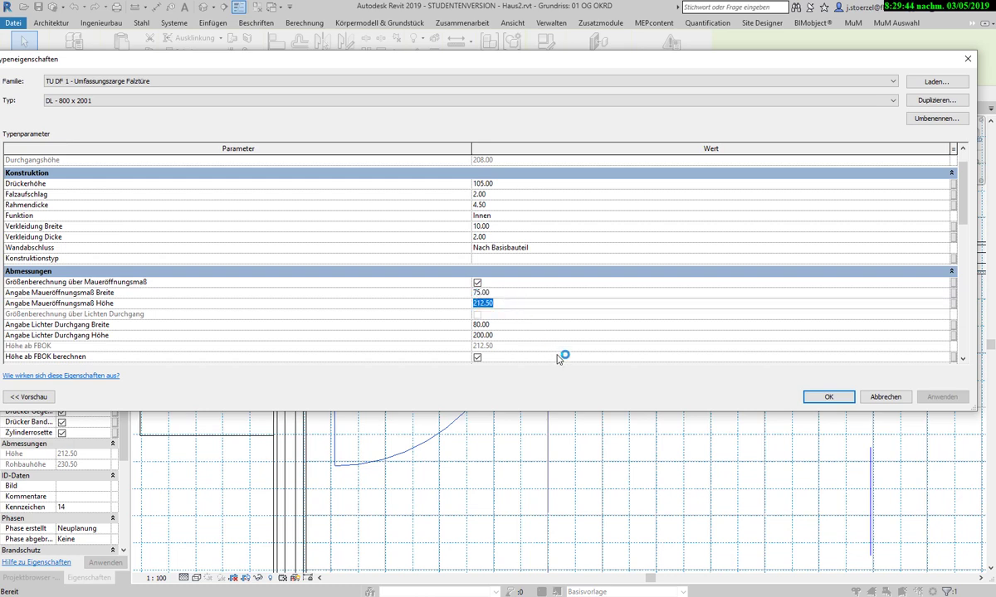
left_click(501, 325)
left_click(511, 295)
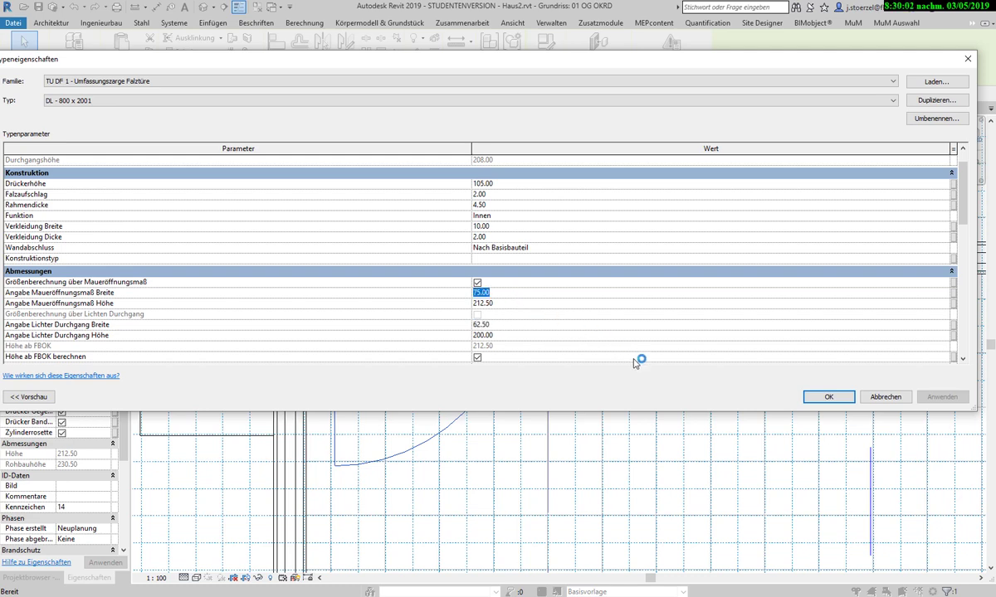
scroll(628, 333, "down", 1)
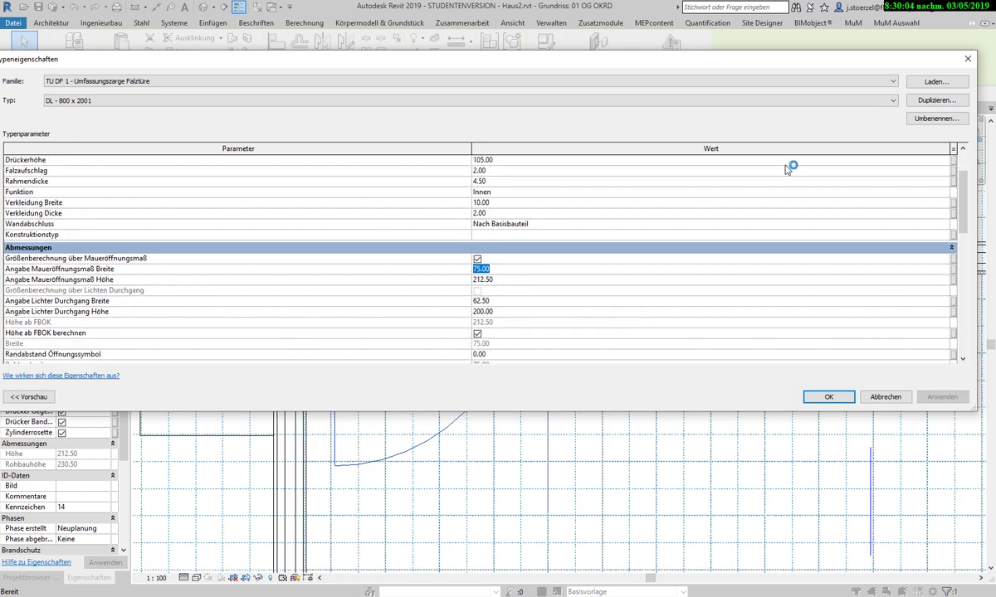
scroll(613, 293, "up", 1)
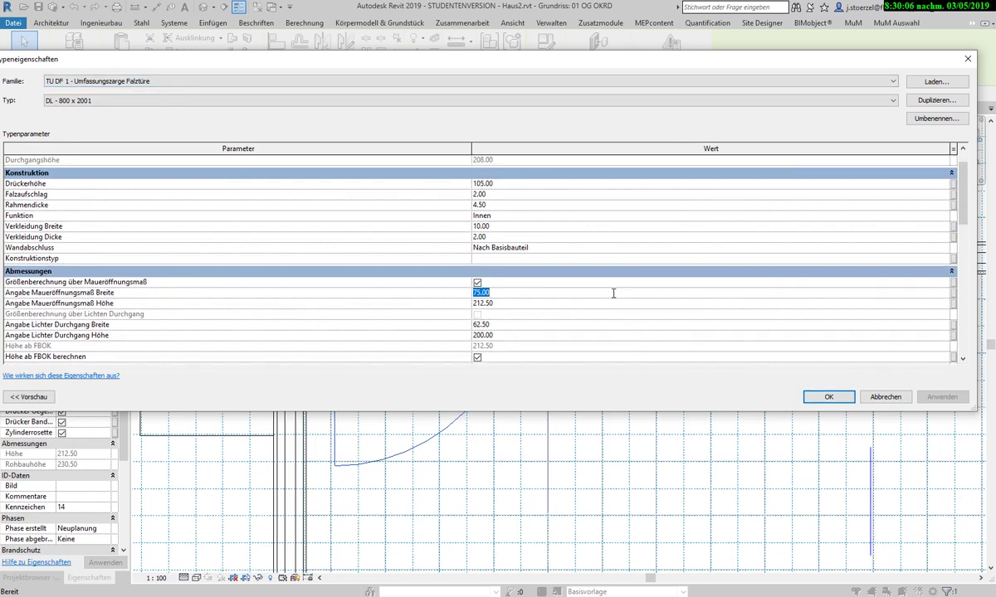
left_click(827, 397)
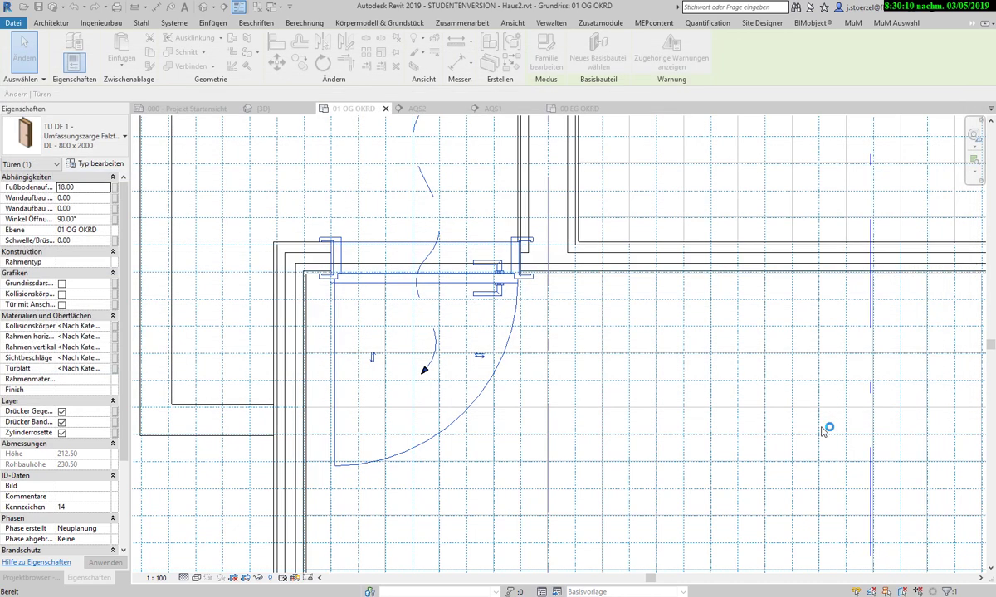
- Align the DL - 800 x 2001 door's edge to the wall reference line, then start an aligned dimension
scroll(329, 233, "up", 2)
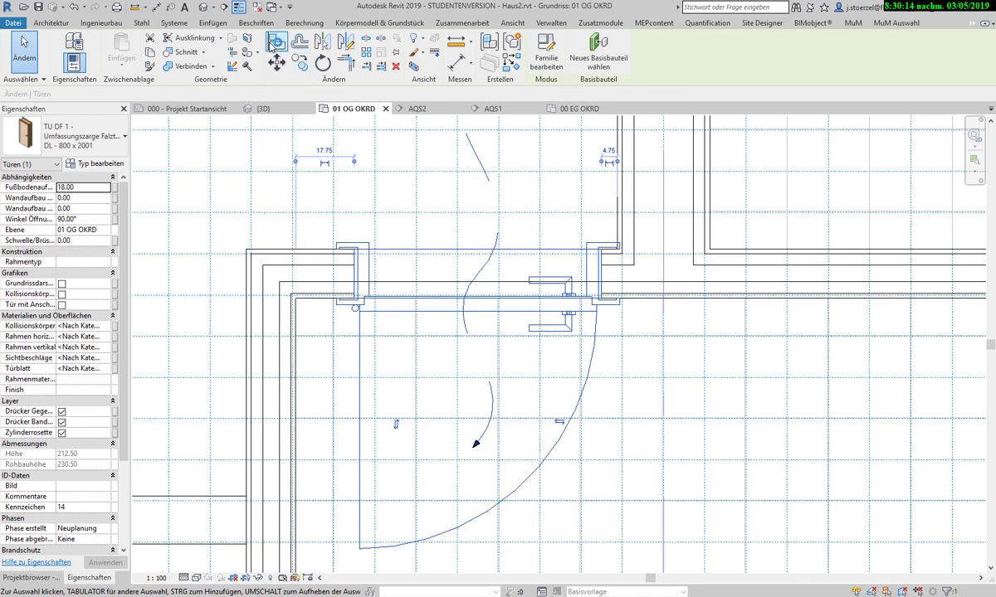
left_click(276, 41)
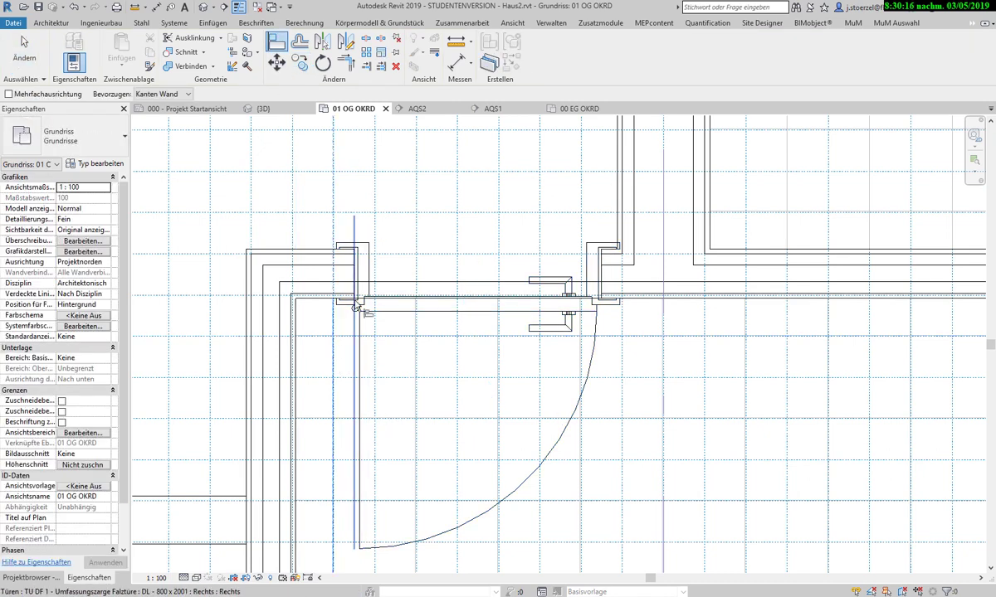
left_click(356, 307)
left_click(340, 395)
scroll(340, 397, "down", 1)
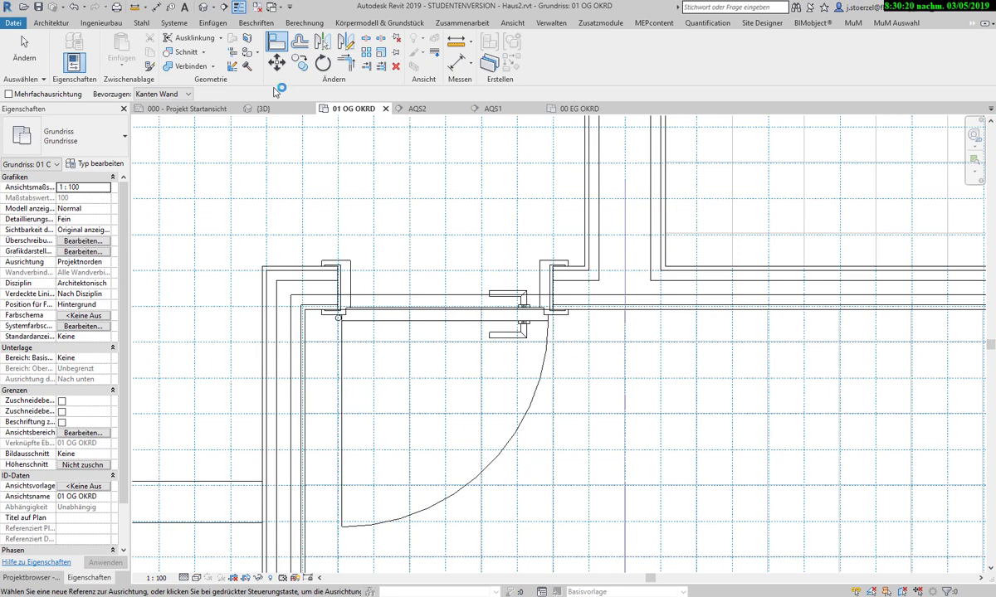
left_click(455, 62)
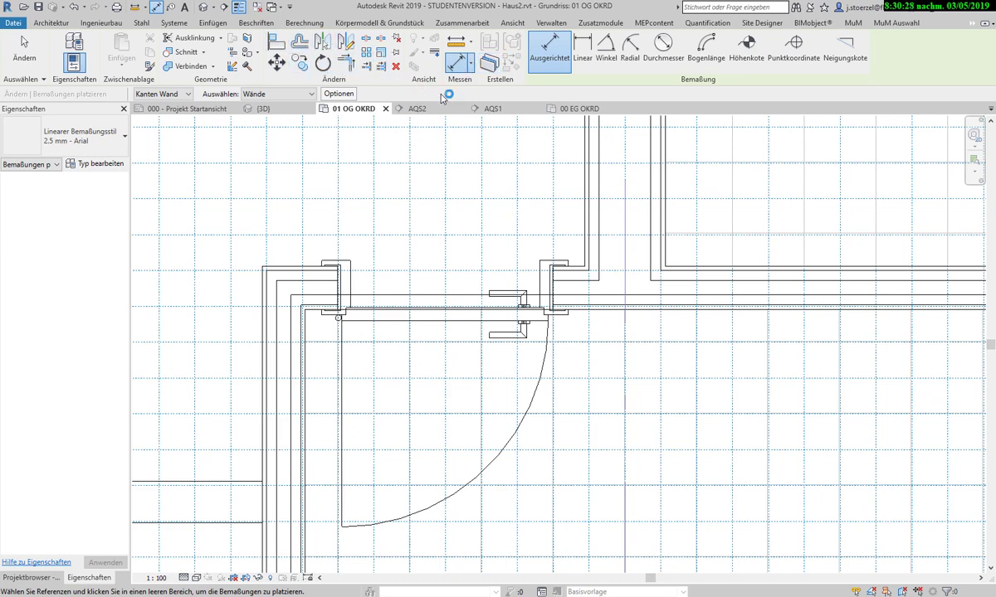
left_click(455, 41)
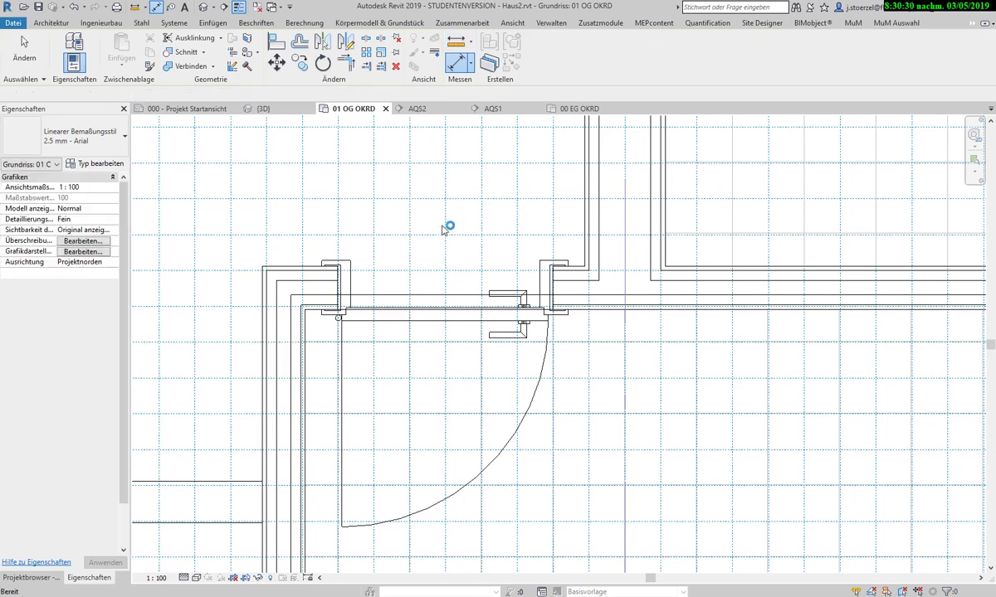
left_click(350, 285)
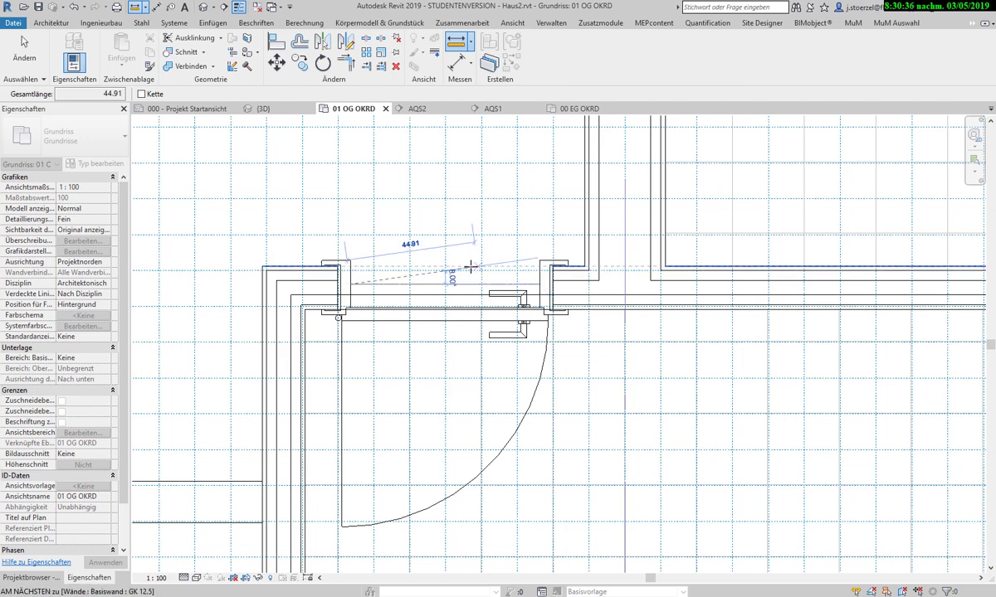
key("Escape")
key("Escape")
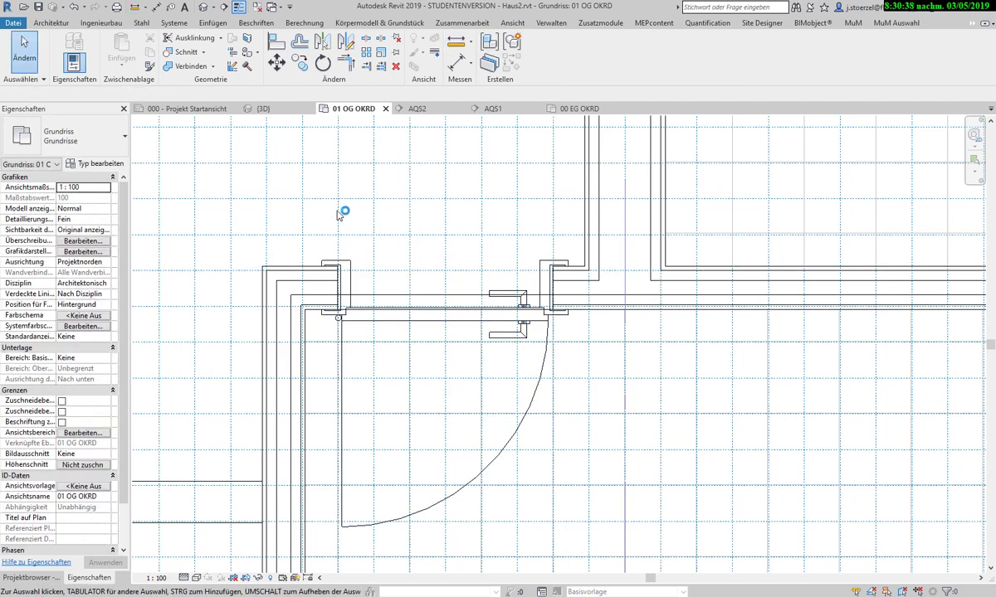
left_click(456, 63)
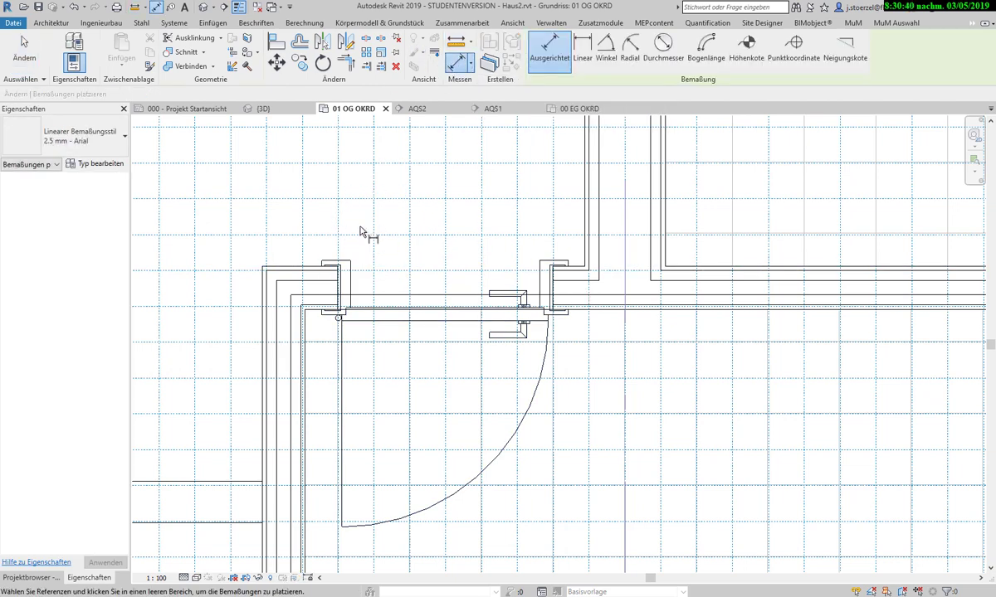
left_click(341, 247)
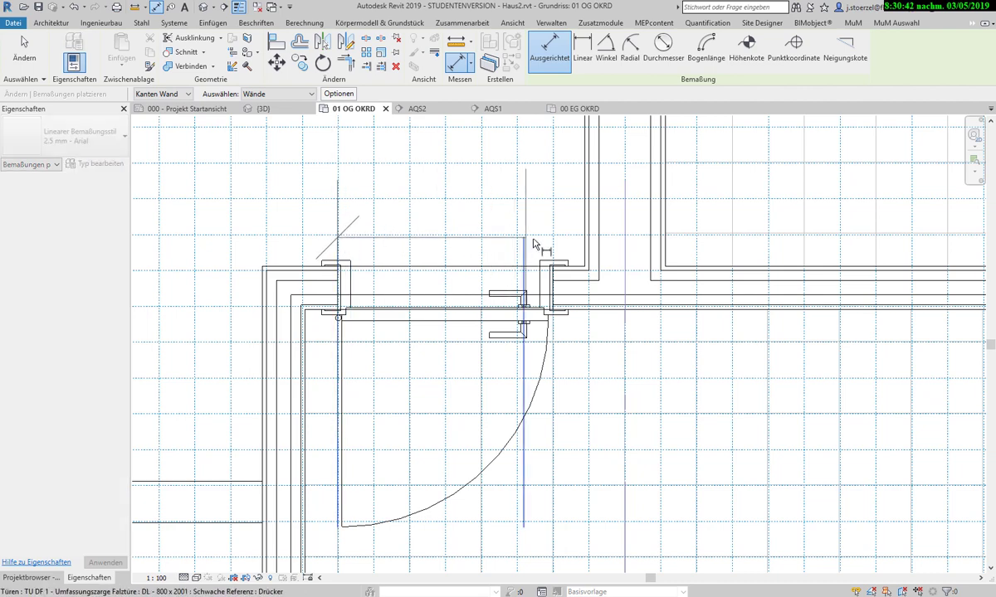
left_click(555, 246)
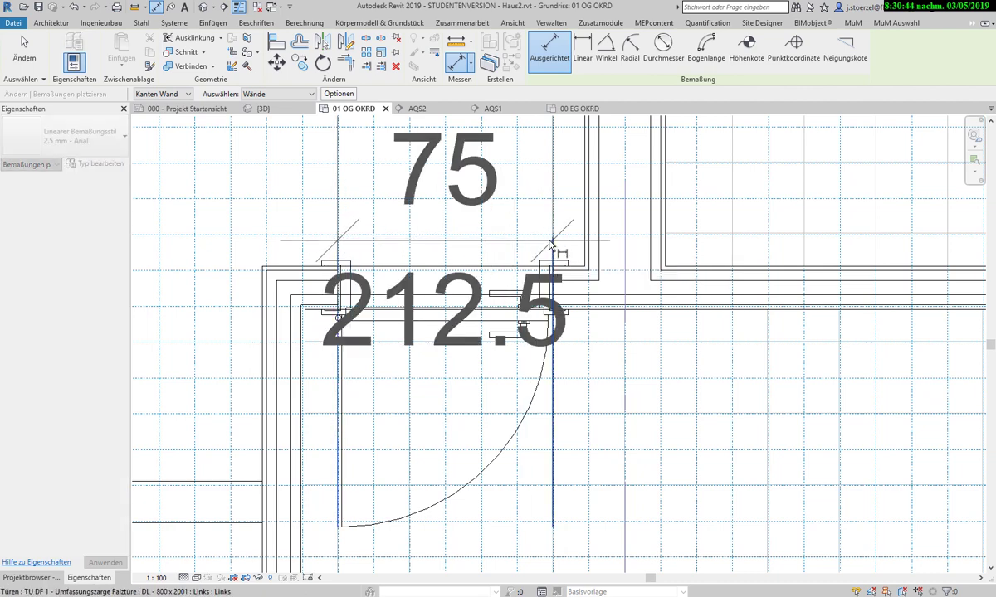
key("Escape")
key("Escape")
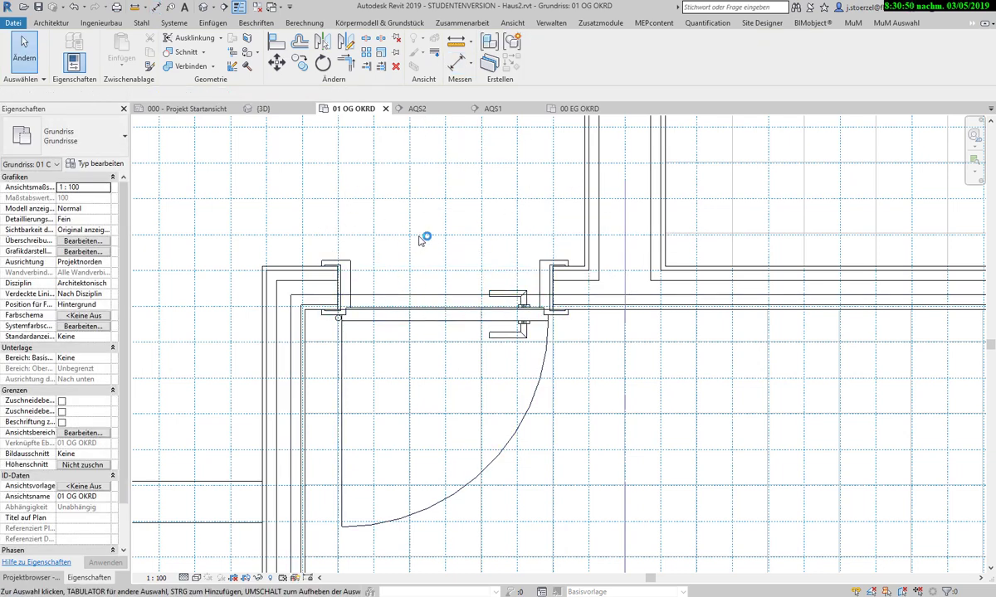
- Select the door and, in Type Properties, rename its type to DL - 600 x 200
left_click(399, 309)
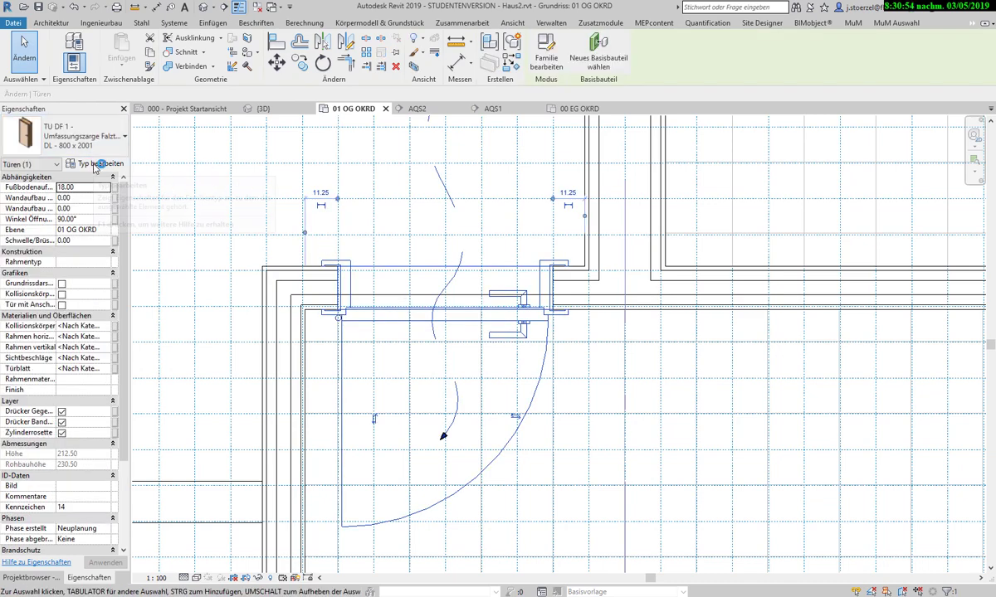
left_click(104, 164)
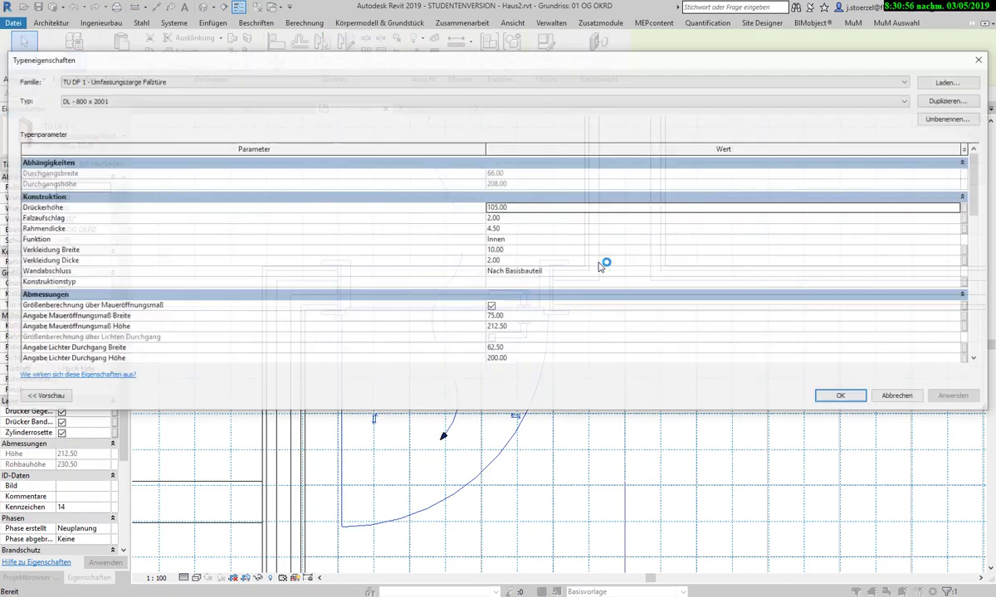
left_click(942, 100)
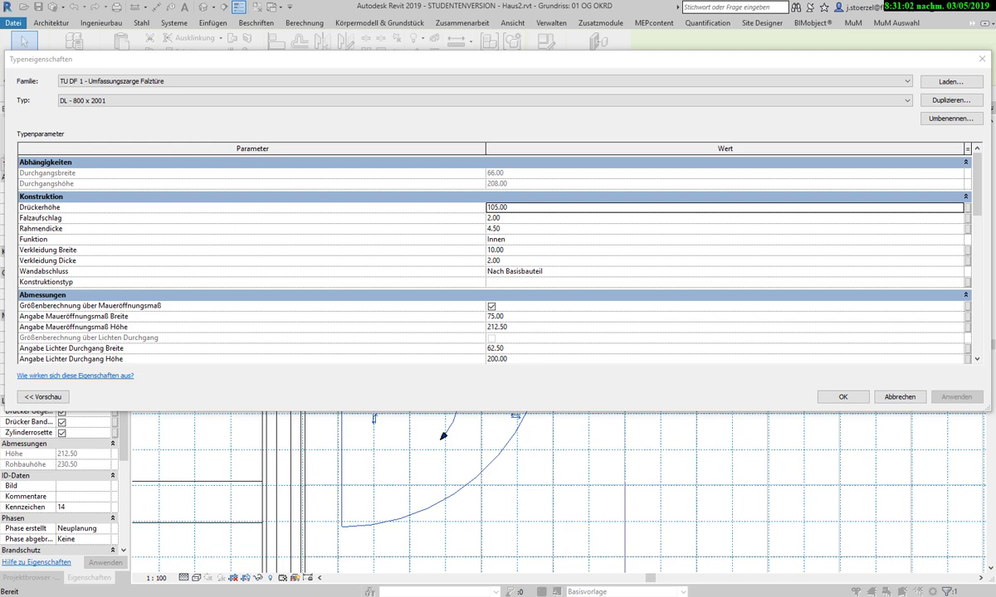
left_click(410, 241)
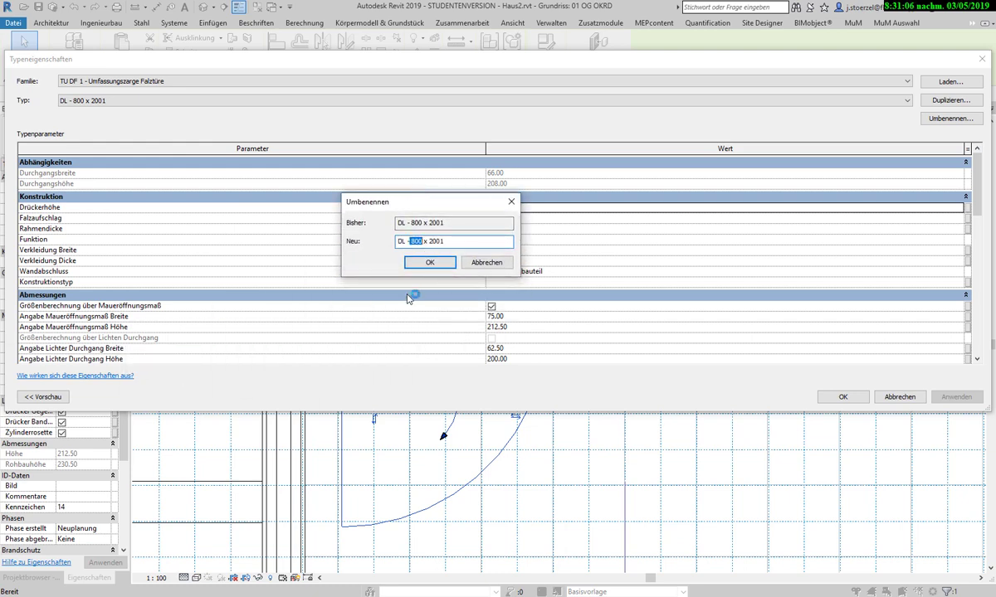
left_click(431, 257)
key("BackSpace")
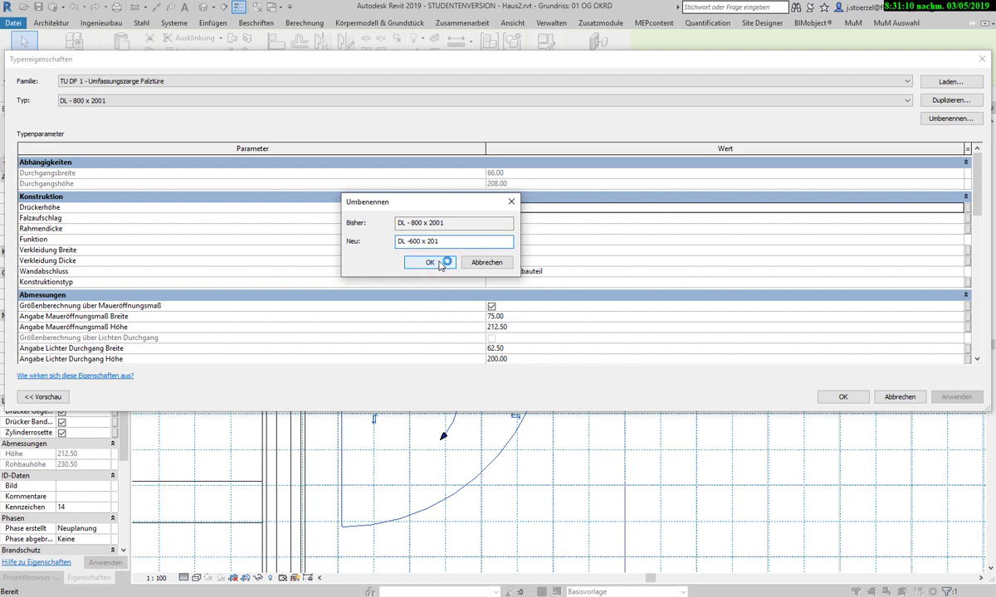
type("0")
left_click(423, 260)
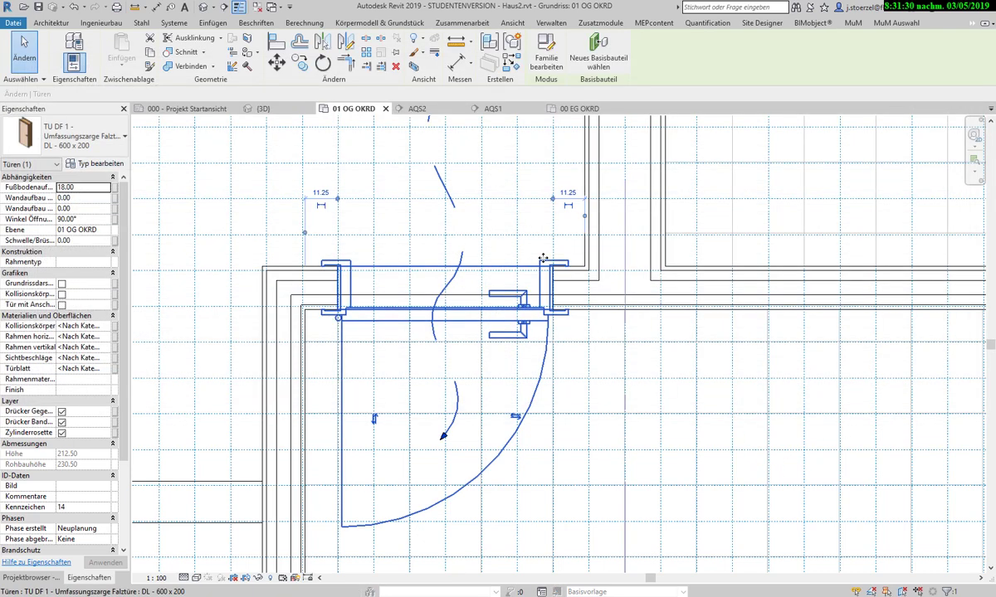
- With grids 1–4 in view, nudge section line AQS1 slightly left and open the AQS1 section
left_click(548, 441)
scroll(551, 399, "down", 3)
scroll(552, 378, "down", 2)
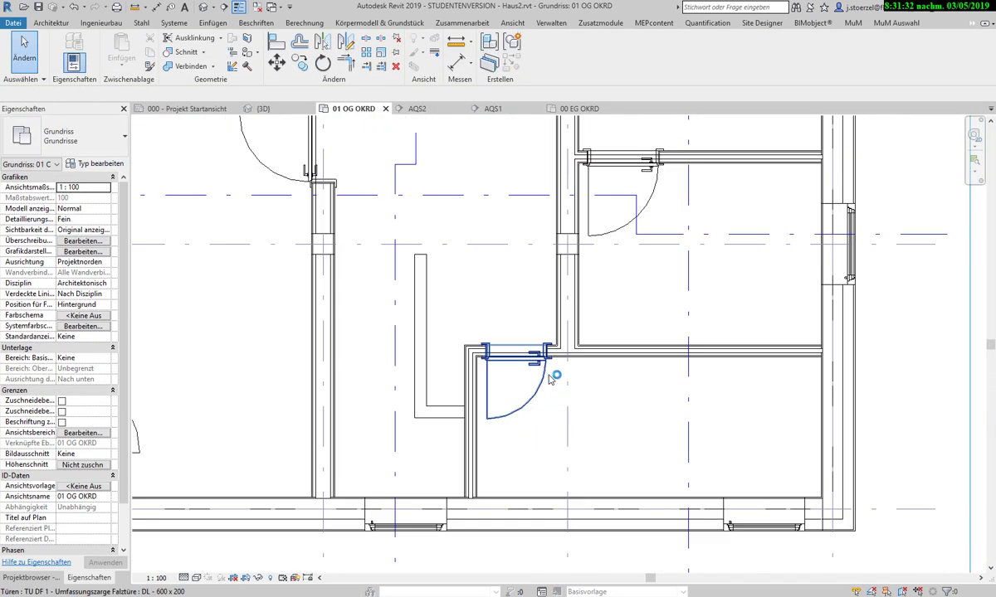
scroll(549, 380, "down", 2)
scroll(549, 380, "down", 1)
scroll(543, 388, "down", 2)
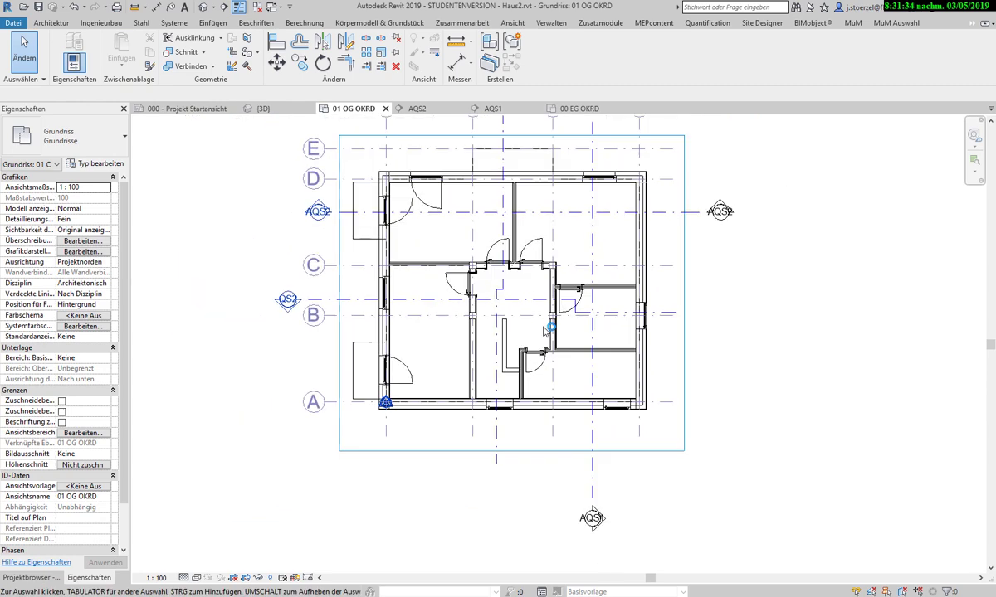
middle_click_drag(561, 318, 521, 392)
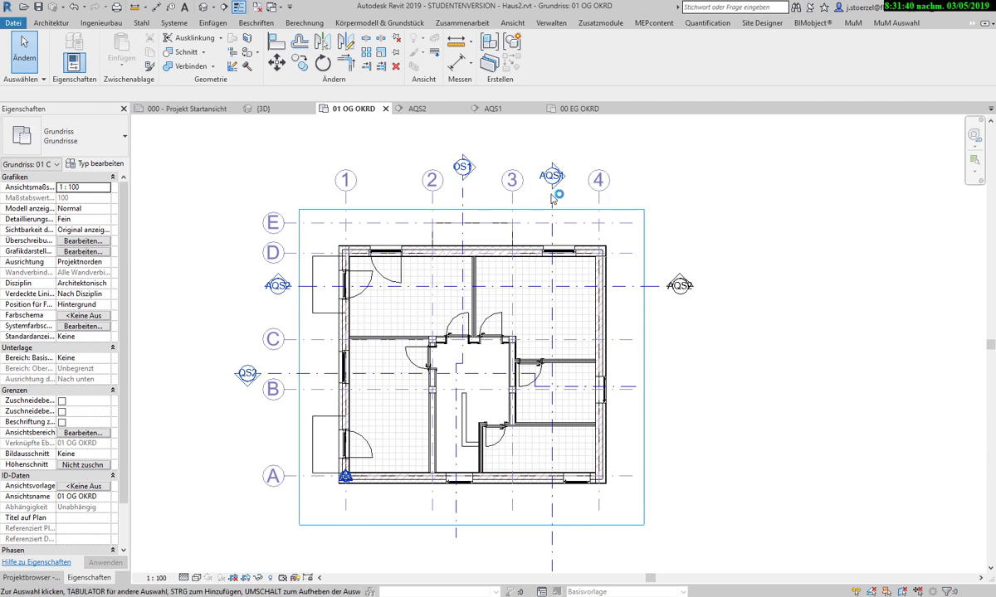
left_click(554, 547)
left_click_drag(551, 541, 530, 538)
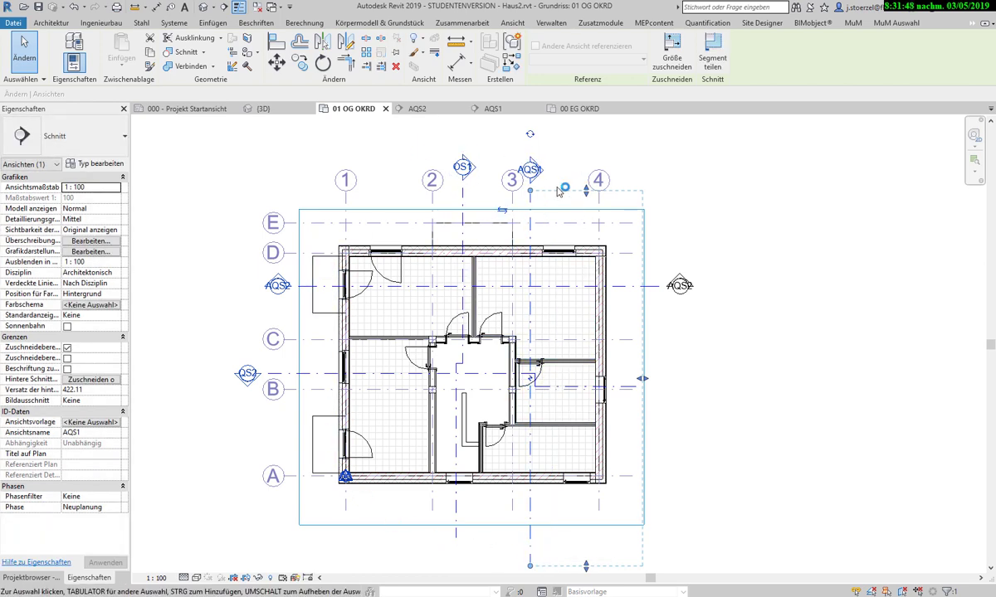
left_click(570, 160)
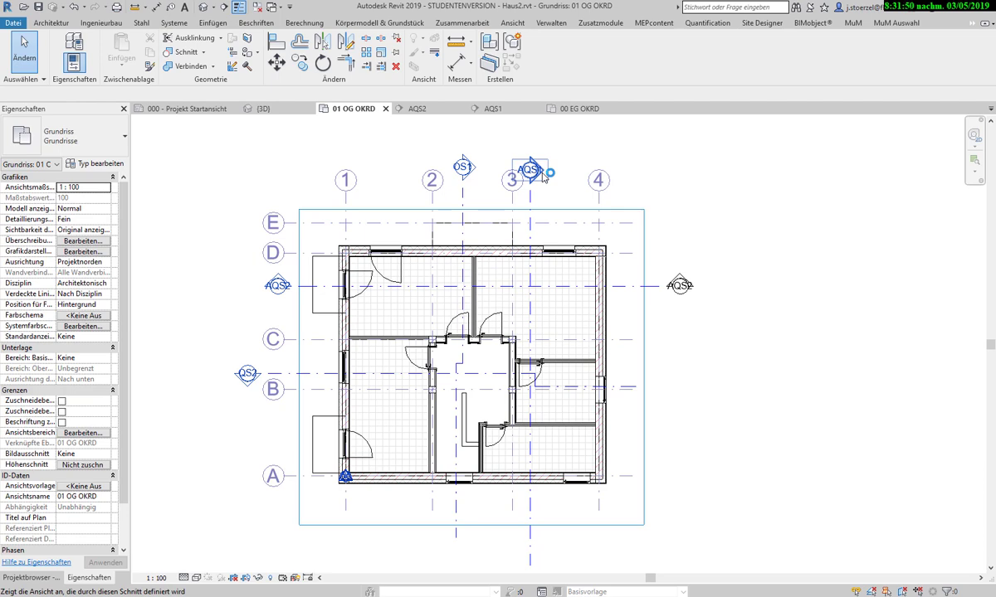
double_click(532, 169)
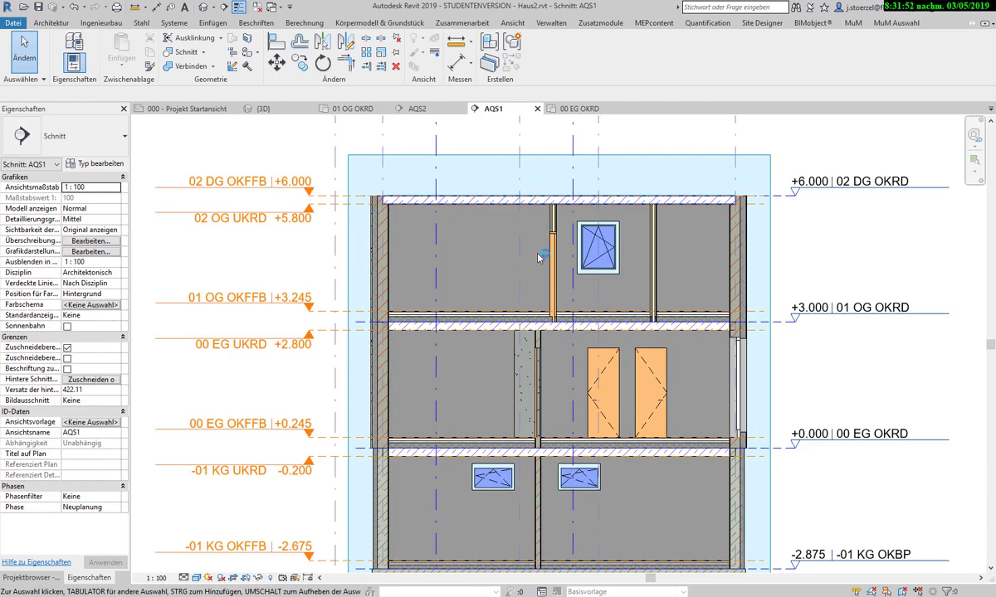
scroll(555, 260, "up", 4)
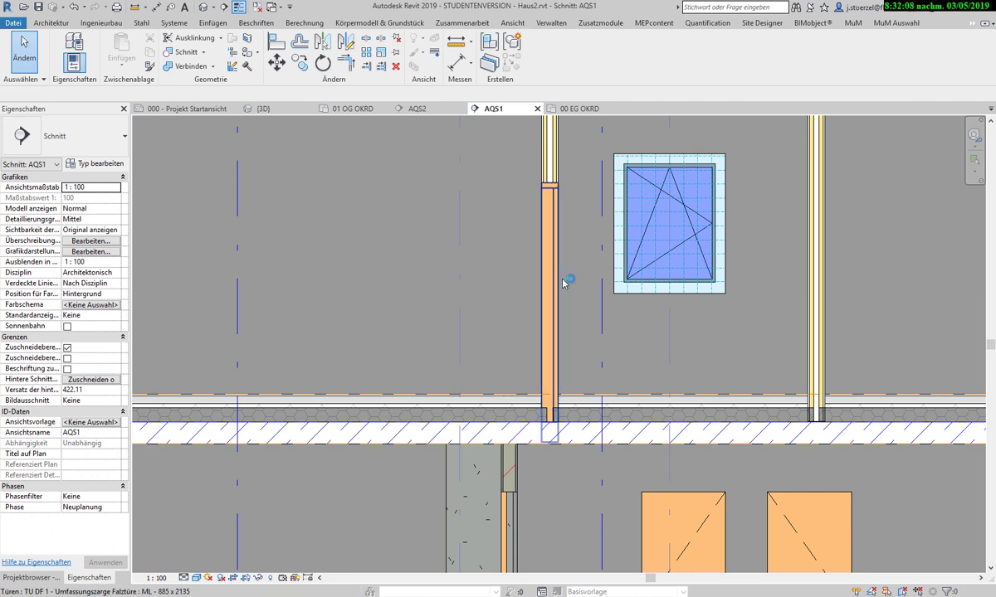
left_click(556, 415)
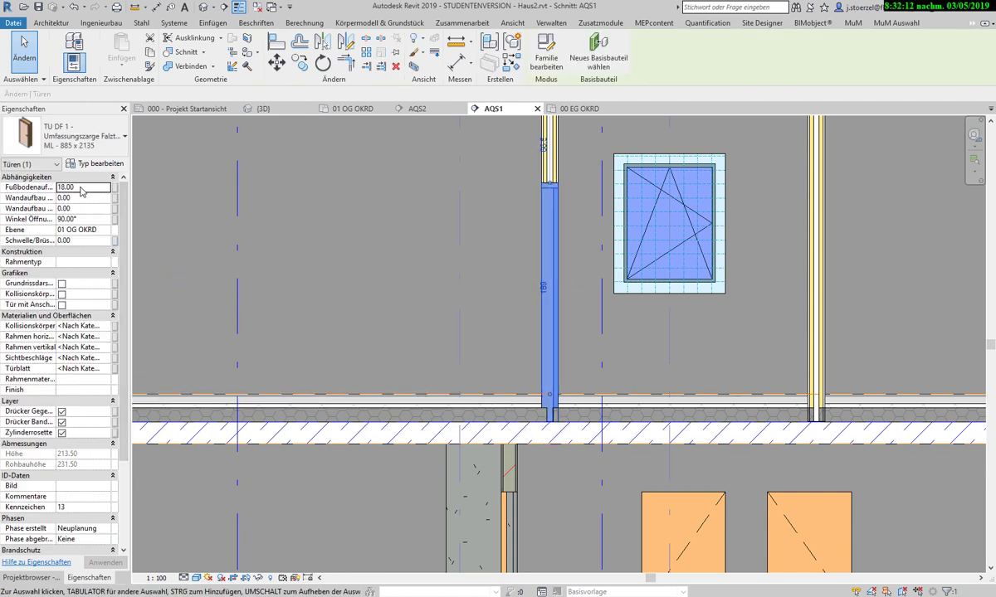
left_click(81, 190)
left_click(58, 187)
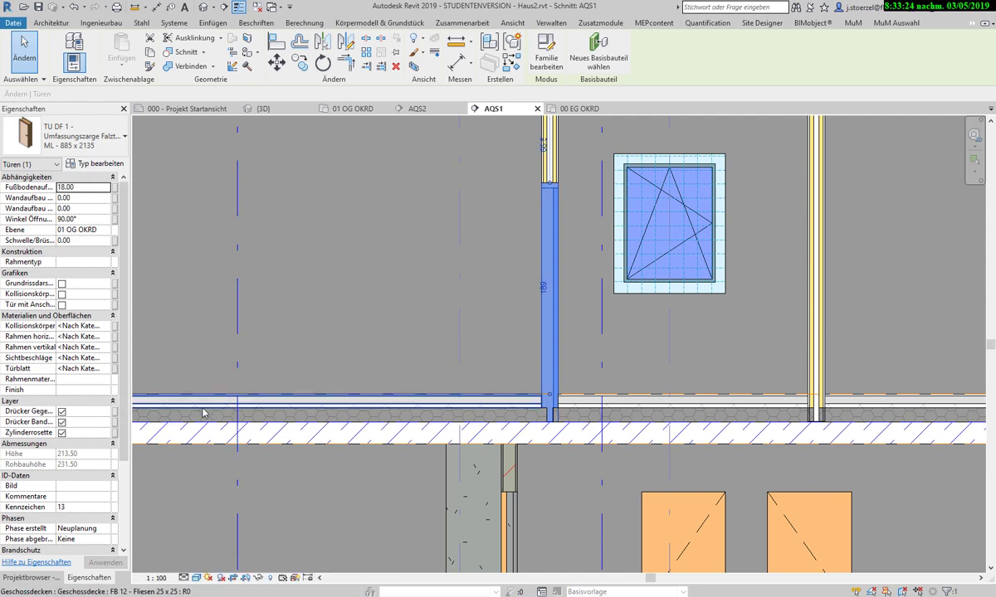
- Set the door's floor offset (Fußbodenaufbau) to 0 and apply it
left_click(75, 186)
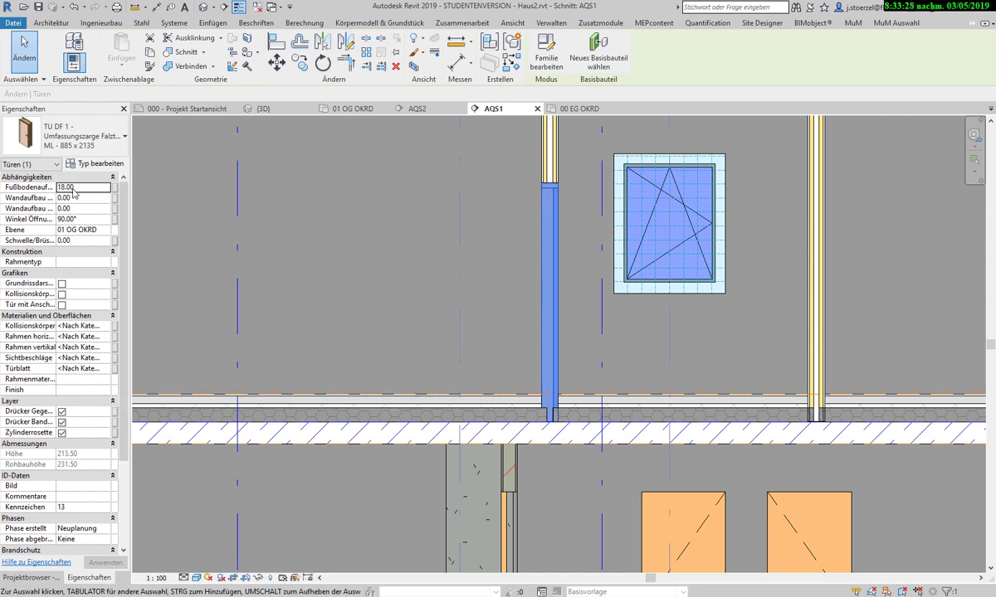
double_click(73, 187)
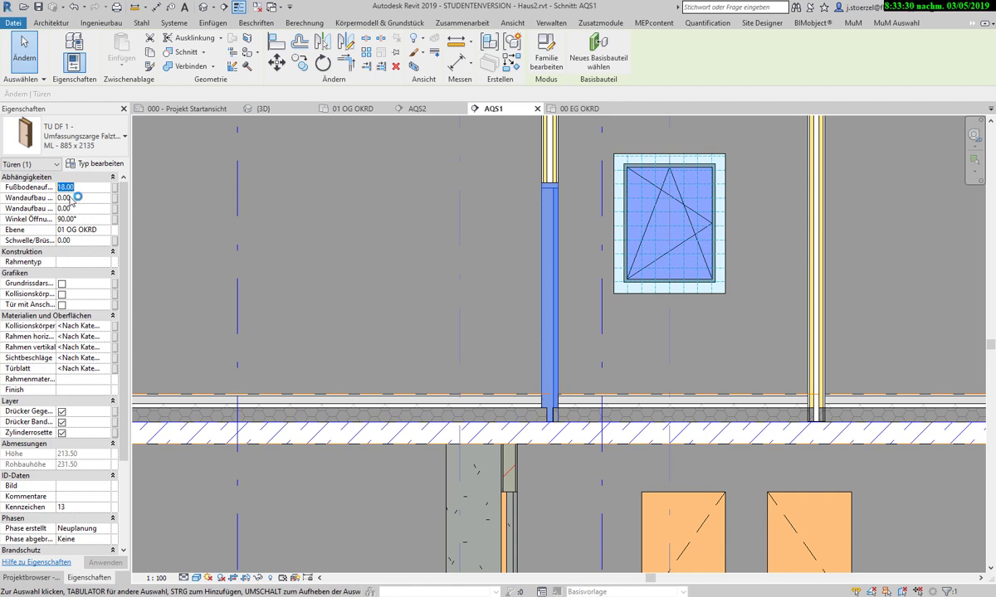
type("0")
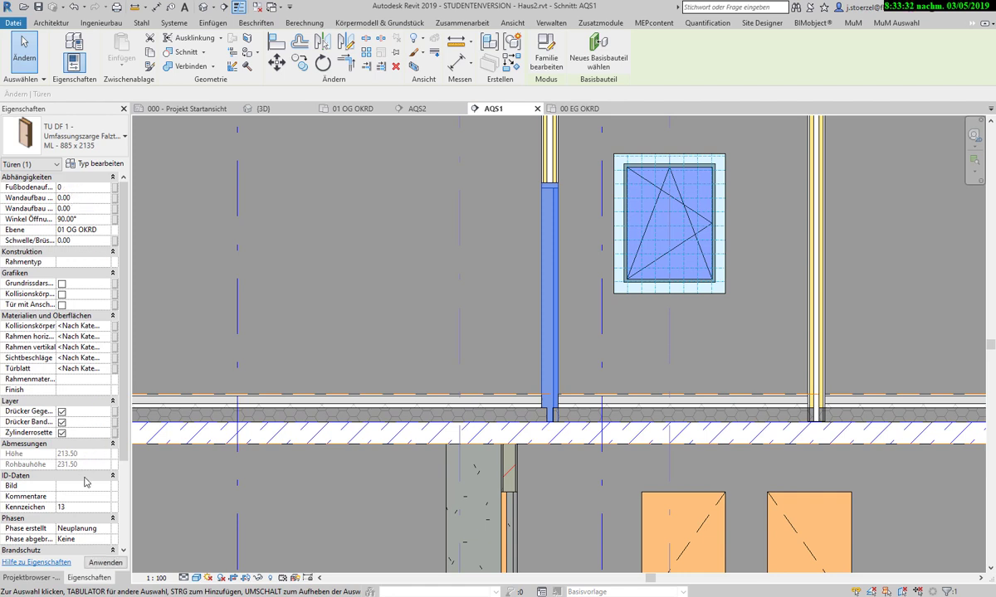
left_click(110, 563)
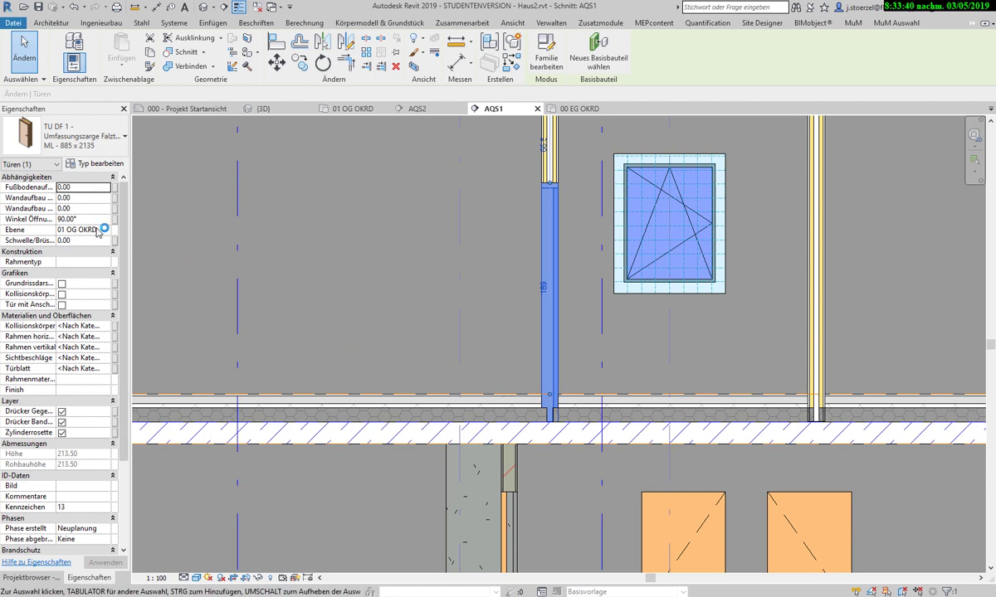
- Change the door's reference level to 01 OG OKFFB
left_click(104, 230)
left_click(104, 231)
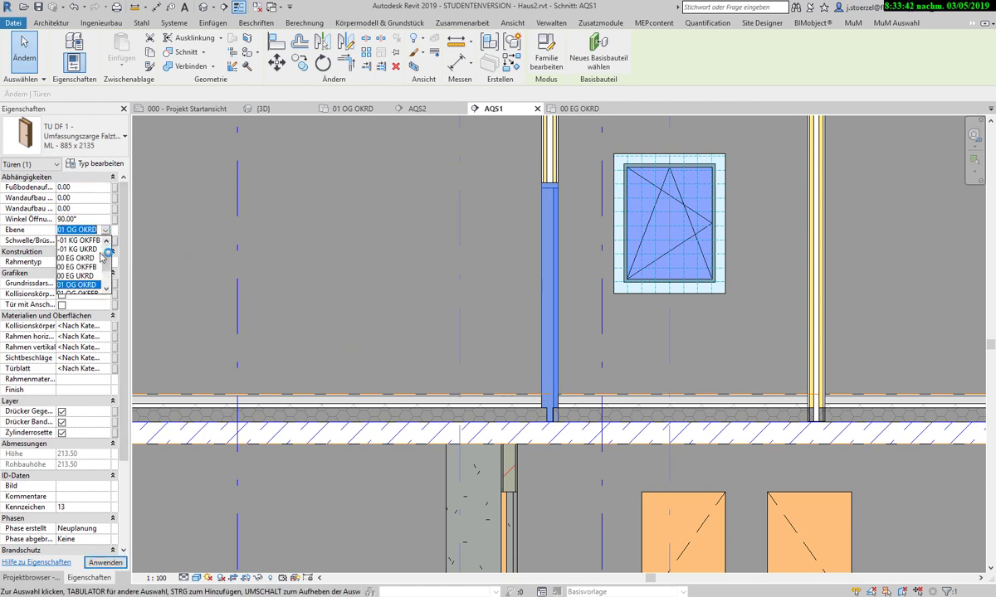
left_click(87, 267)
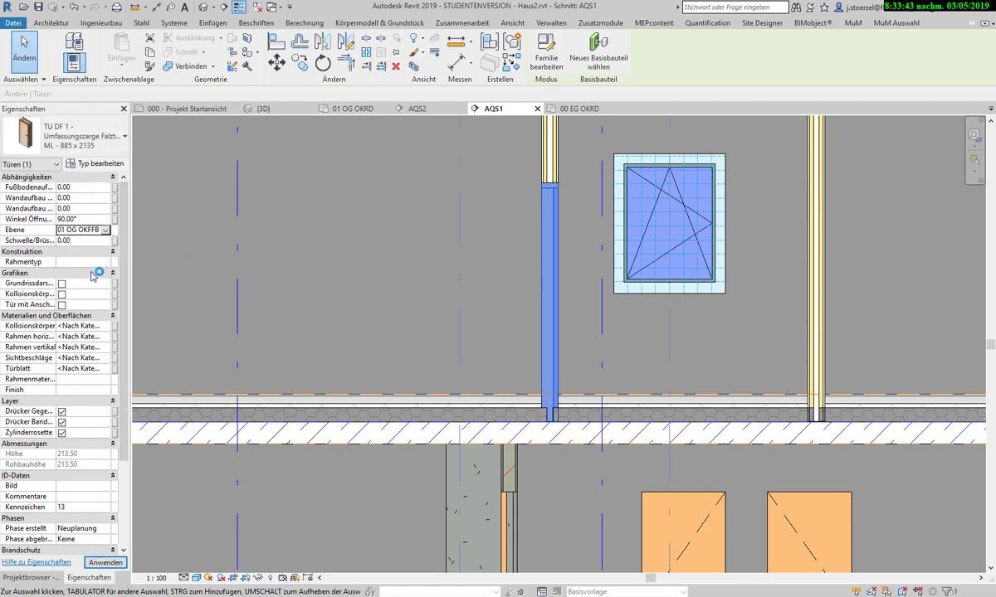
left_click(105, 562)
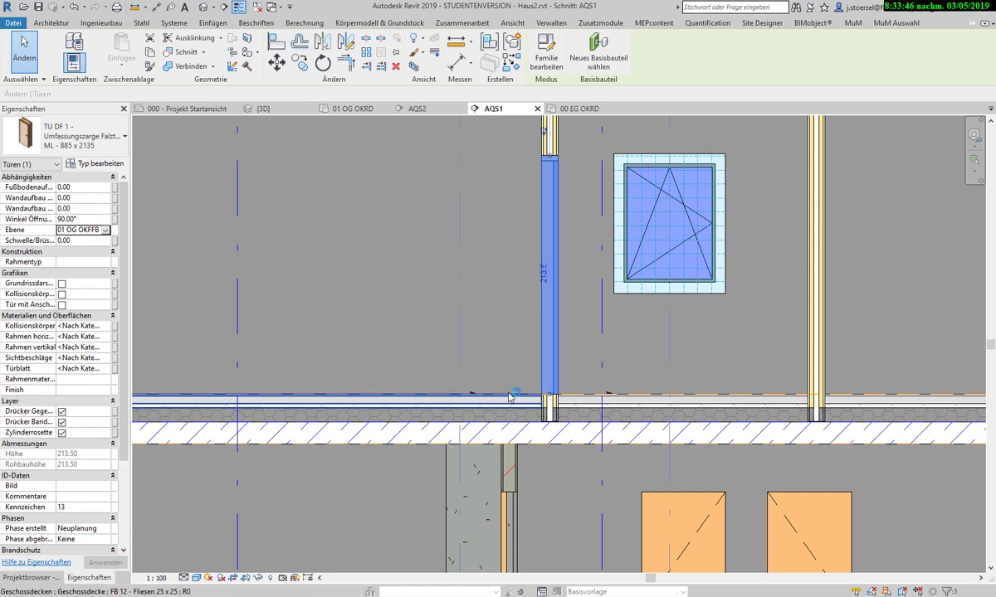
- Set the door's Schwelle/Brüstung threshold height to 5.00 and apply it
scroll(585, 378, "up", 1)
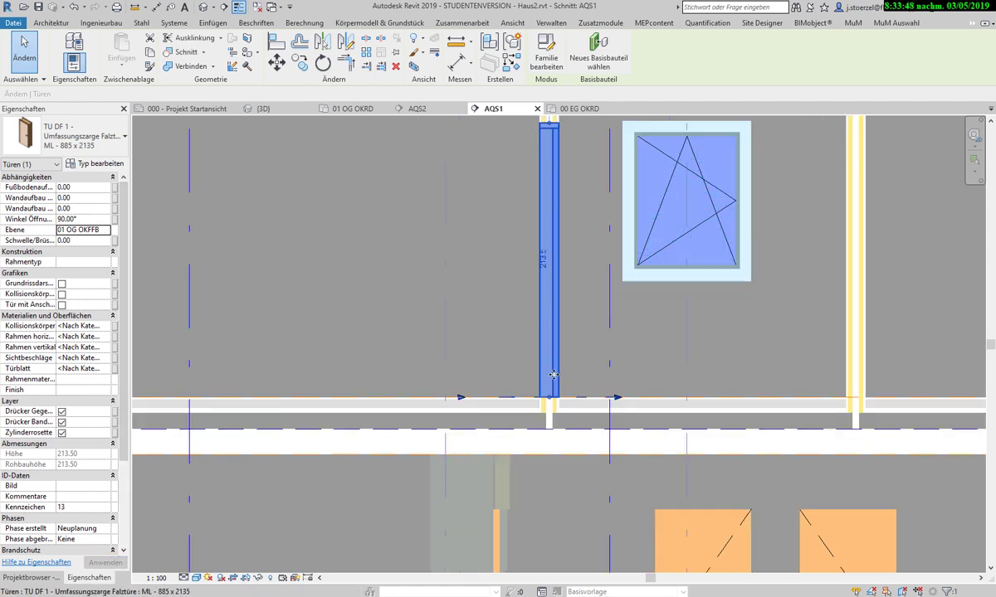
scroll(602, 392, "up", 1)
scroll(564, 390, "down", 1)
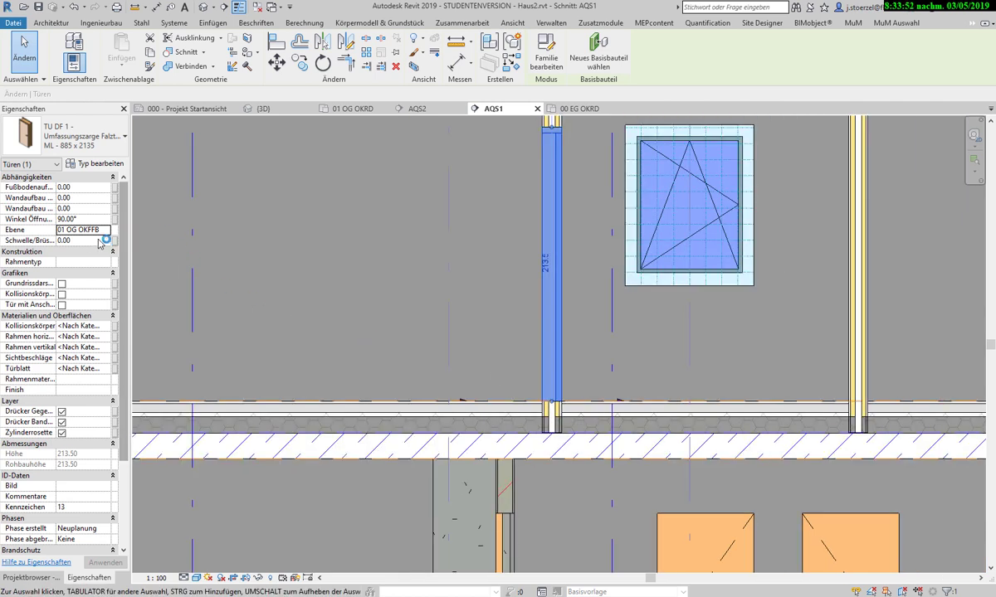
left_click(83, 241)
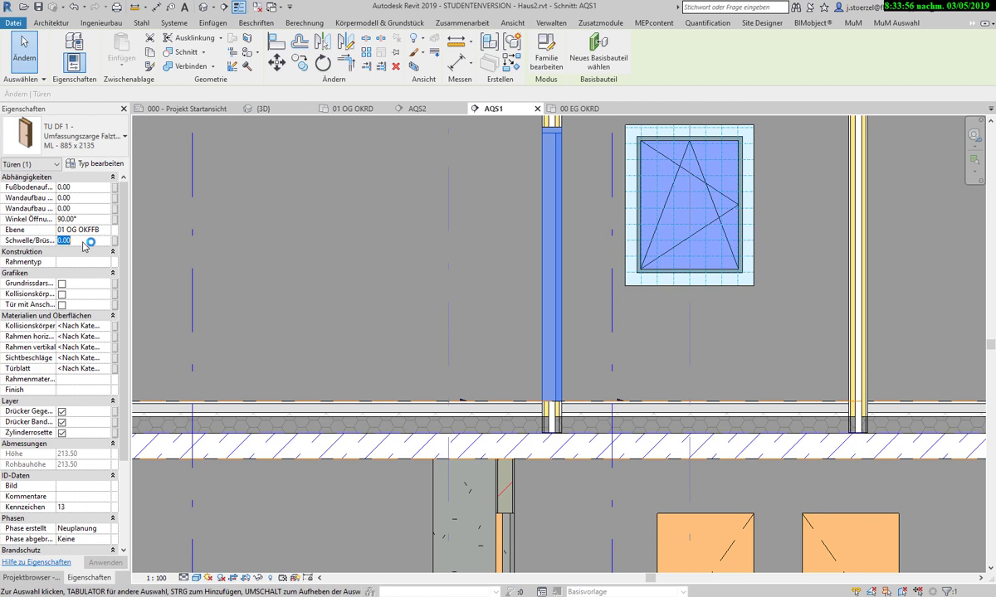
type("5")
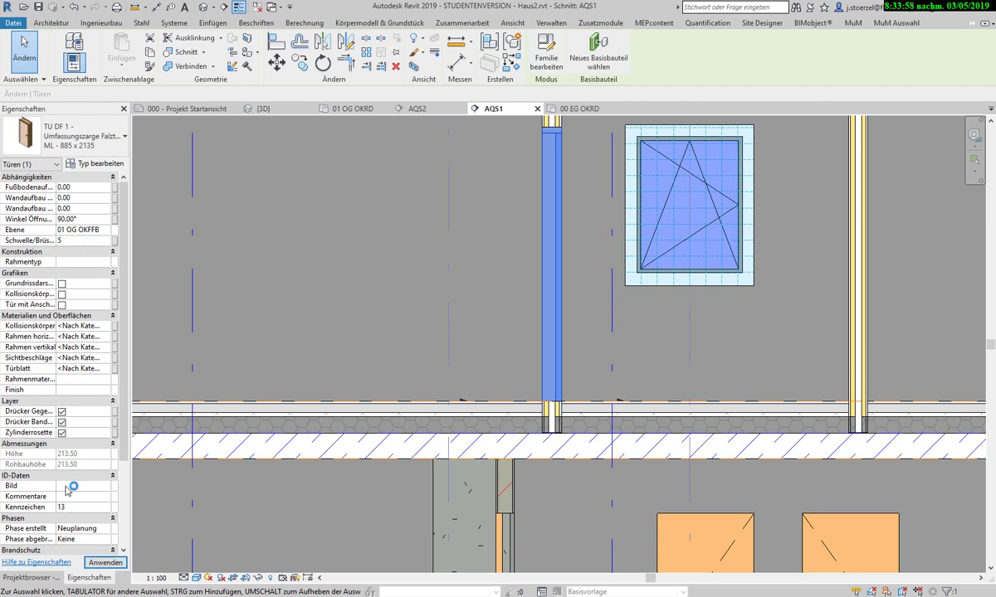
left_click(96, 564)
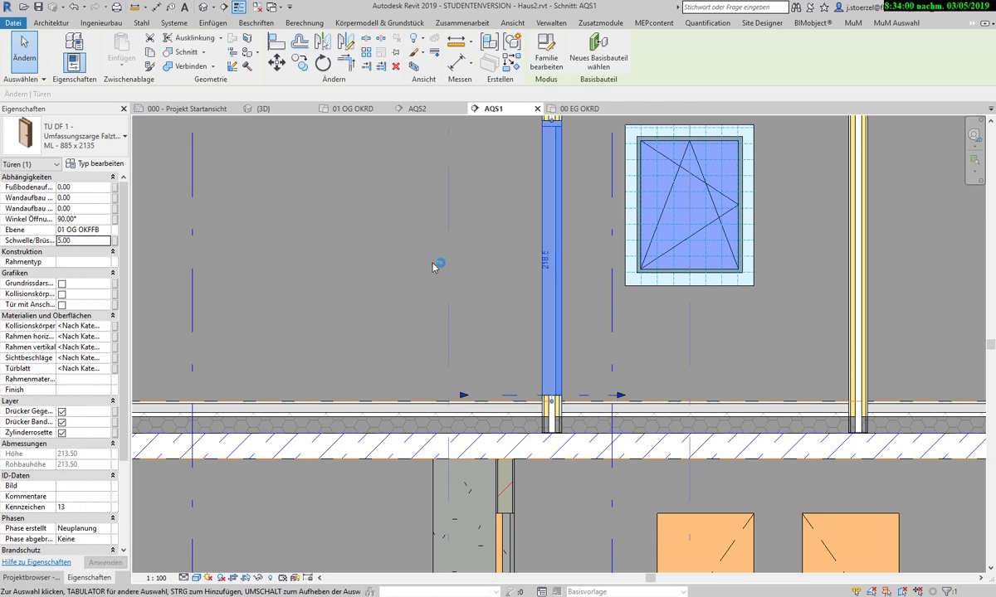
scroll(431, 267, "down", 1)
scroll(431, 267, "down", 1)
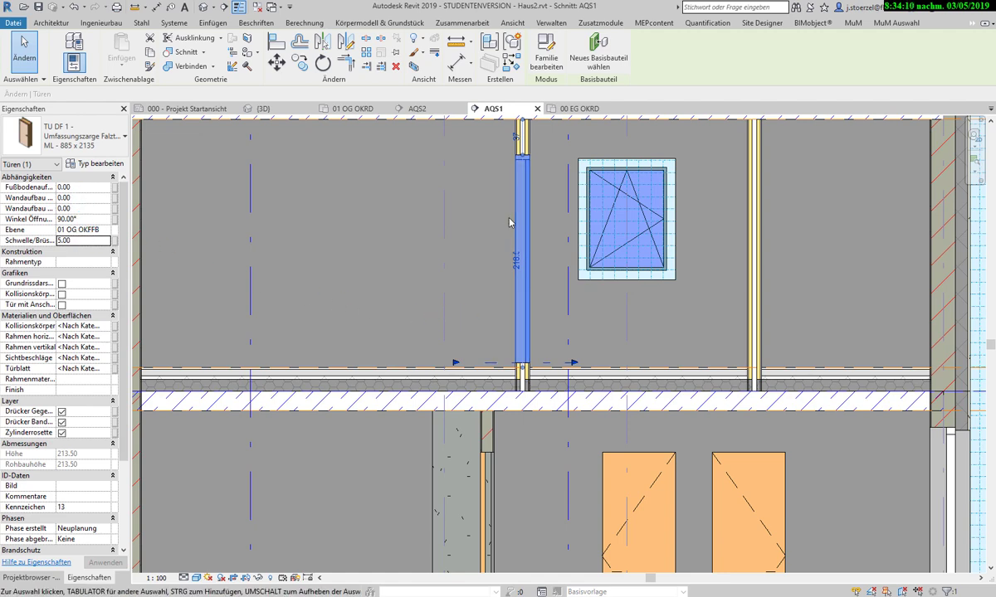
- On plan 01 OG OKRD, Tab-select the central wall chain and filter it down to the five doors
left_click(348, 108)
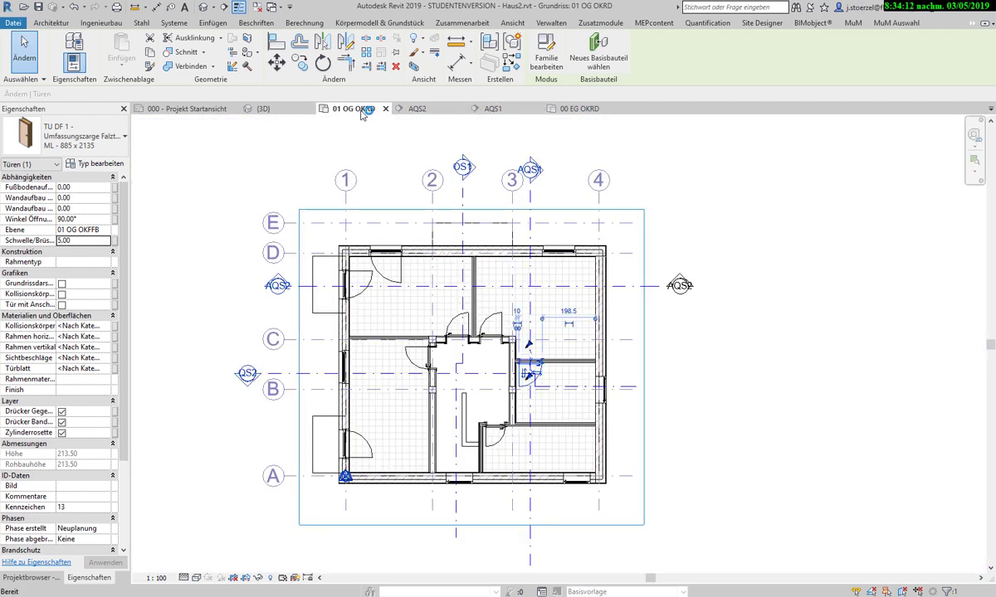
left_click(741, 389)
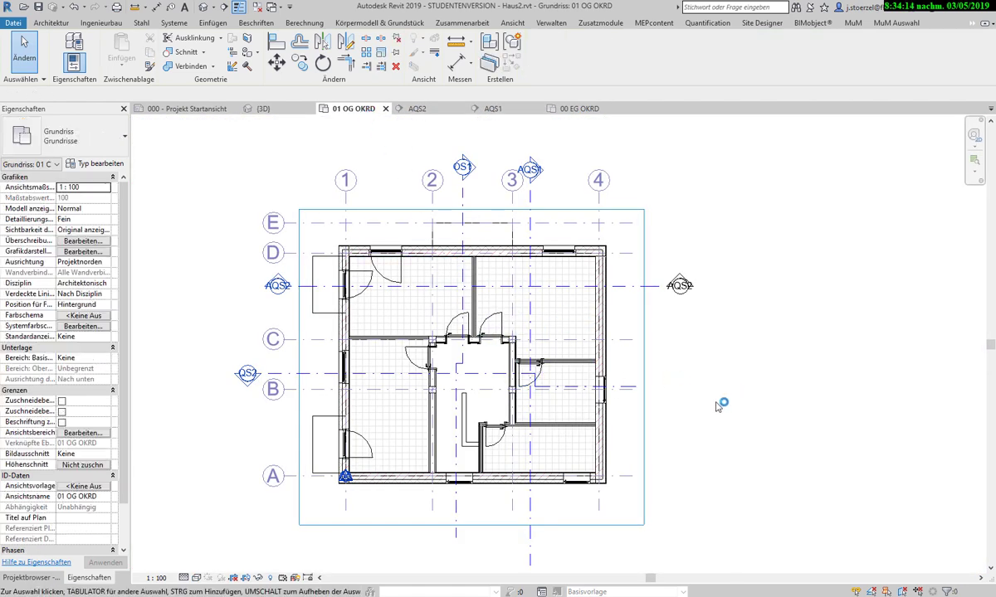
key("Tab")
left_click(522, 435)
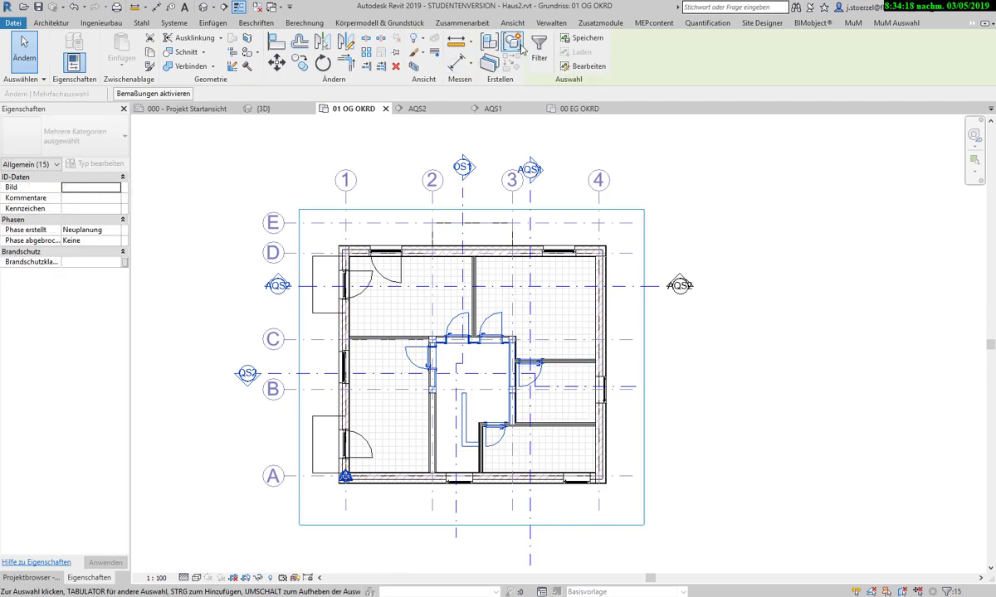
left_click(540, 49)
left_click(393, 247)
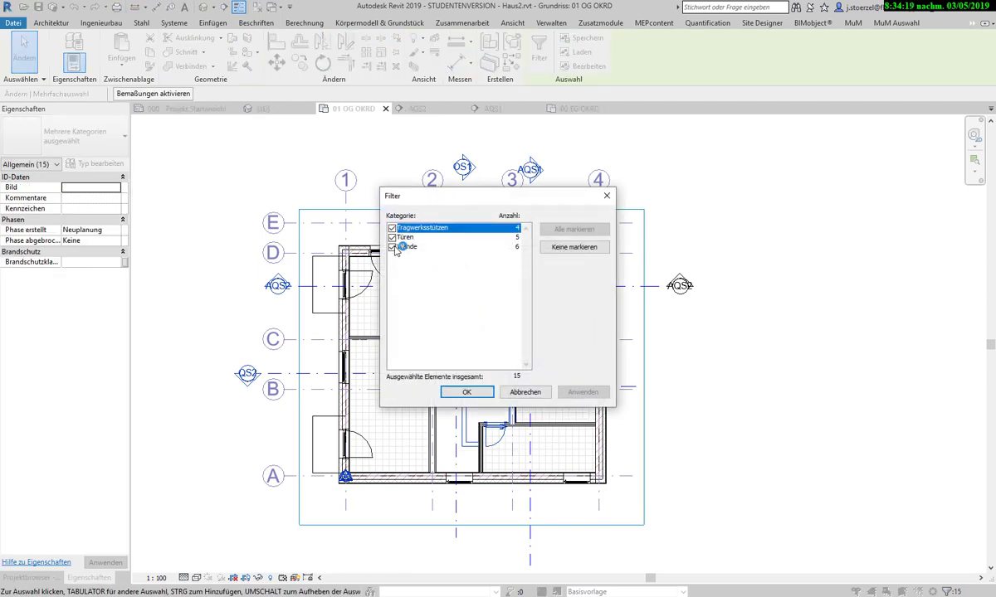
left_click(391, 227)
left_click(466, 392)
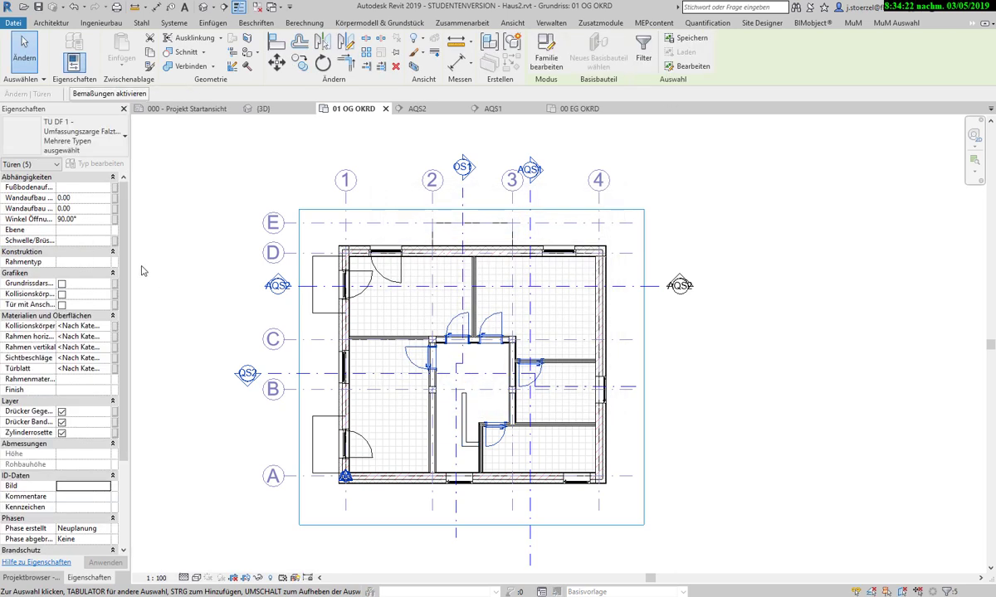
- Set the five doors' level to 01 OG OKFFB and floor build-up to 0
left_click(93, 229)
left_click(105, 230)
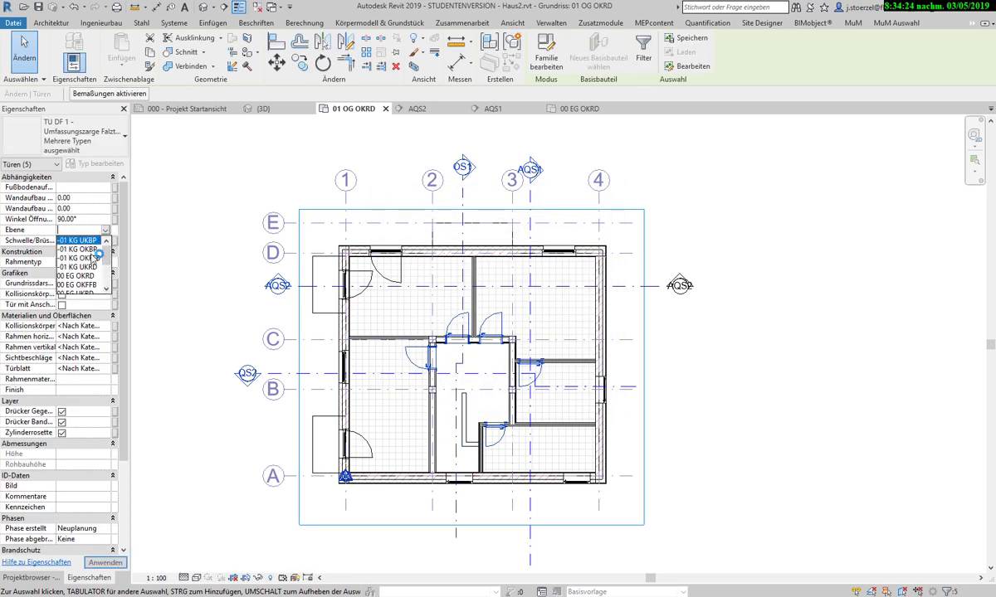
scroll(97, 262, "down", 1)
scroll(99, 267, "down", 1)
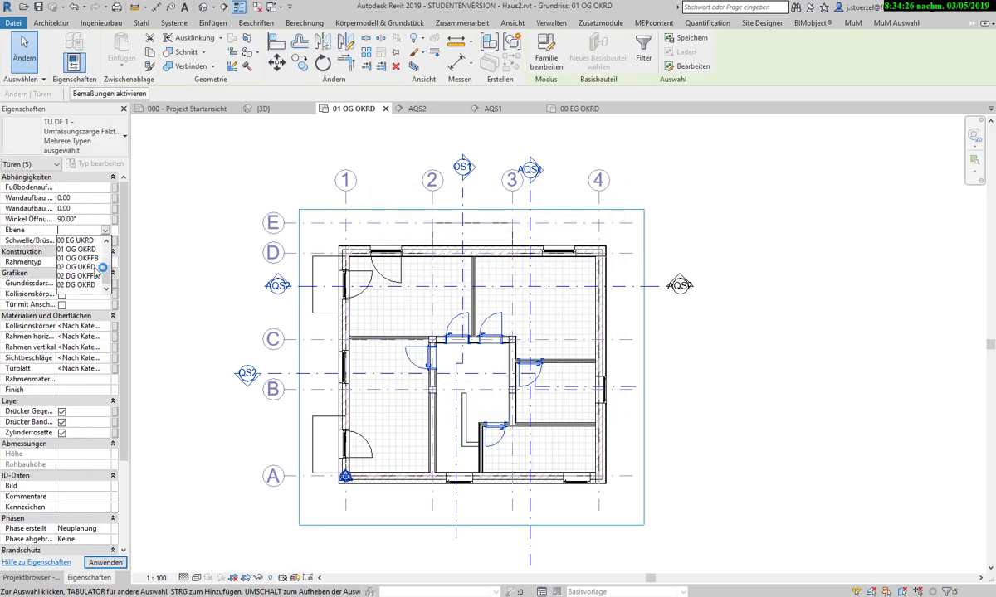
left_click(93, 258)
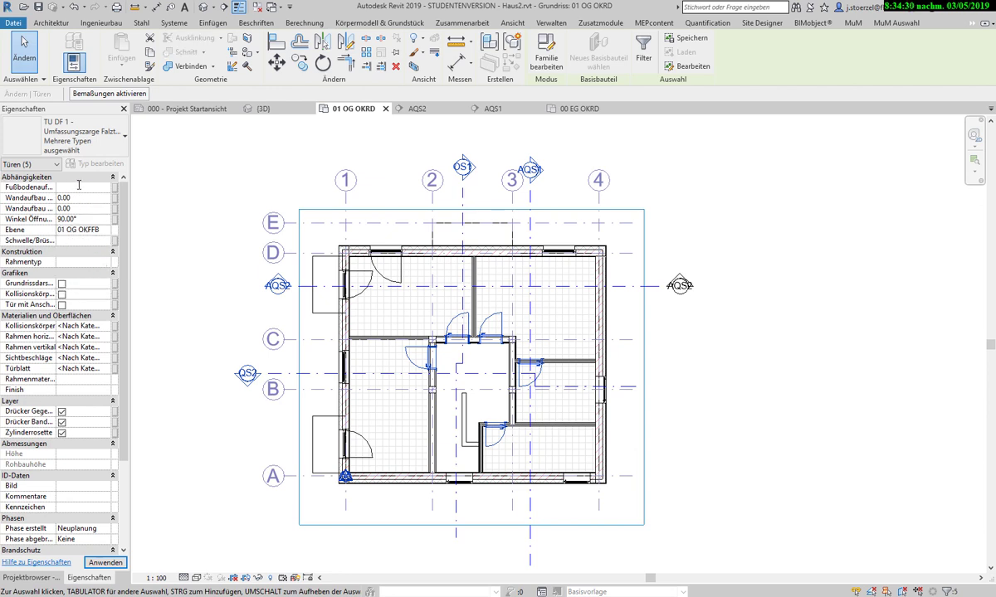
type("0")
left_click(75, 241)
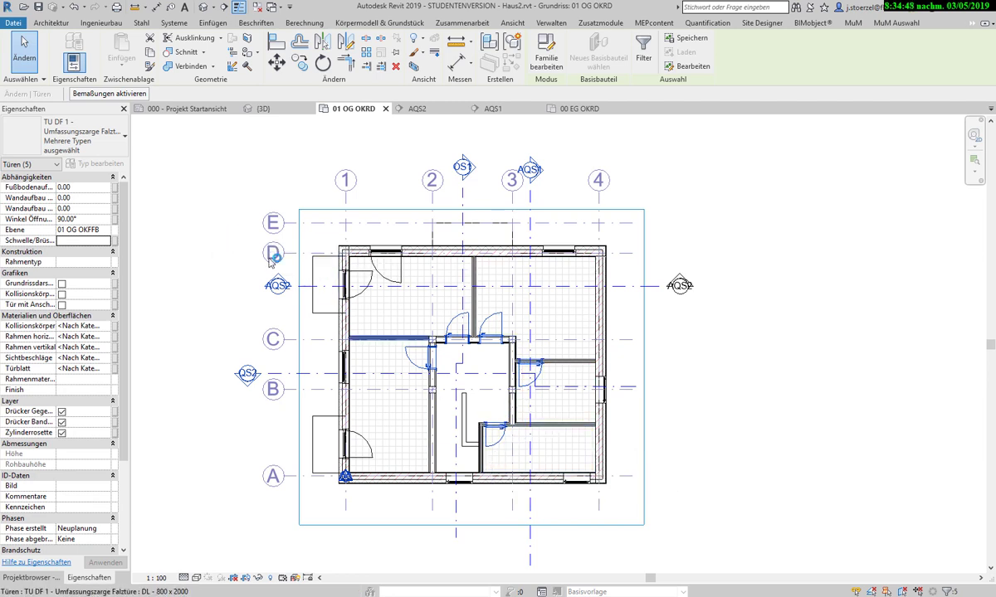
- Select two hall doors and apply a Schwelle/Brüstung threshold of 5.00 to both
left_click(80, 241)
type("0")
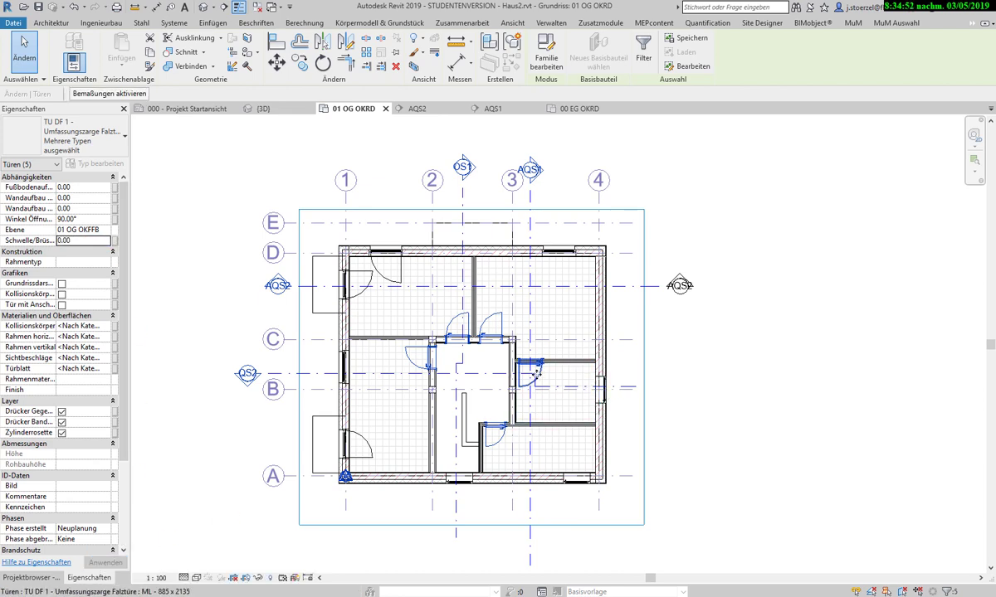
scroll(535, 374, "up", 1)
scroll(535, 375, "up", 1)
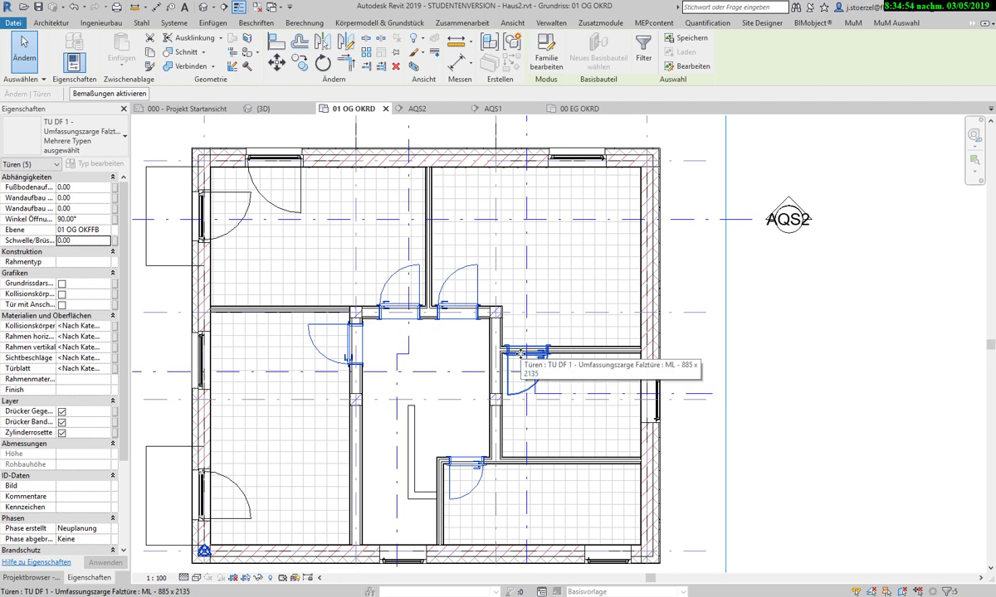
left_click(521, 353)
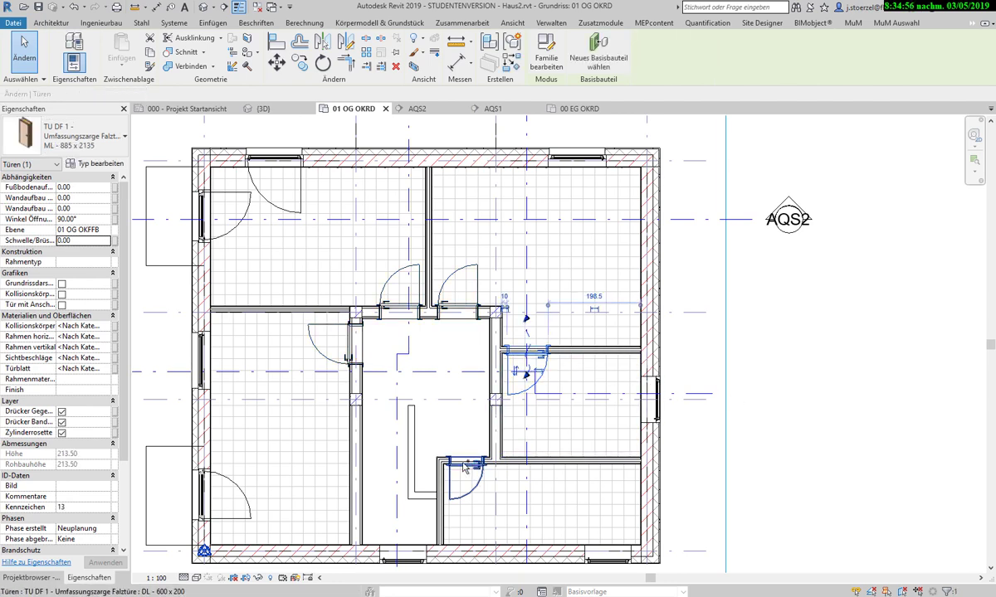
left_click(463, 467, "ctrl")
left_click(85, 240)
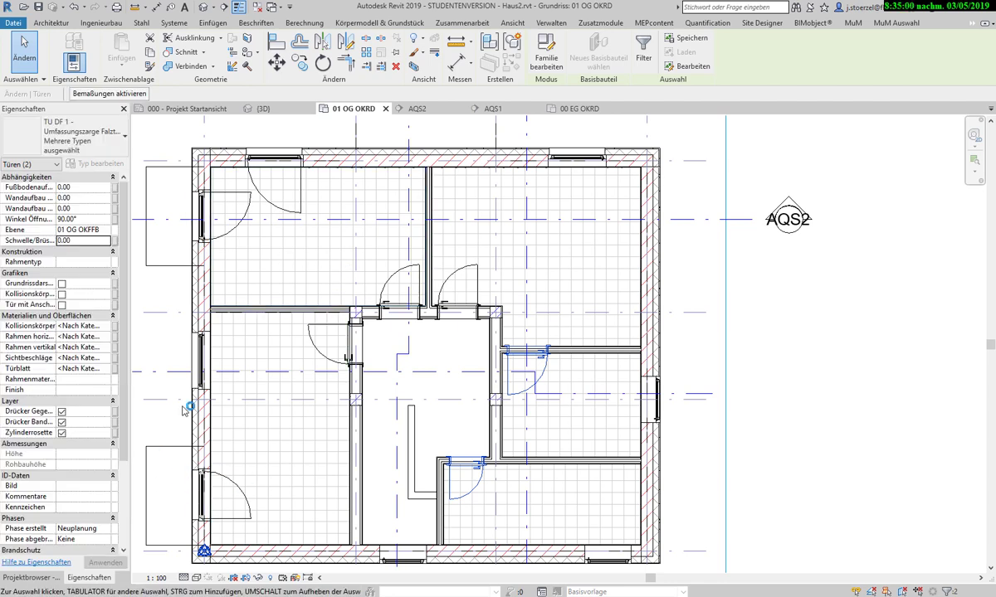
left_click(93, 239)
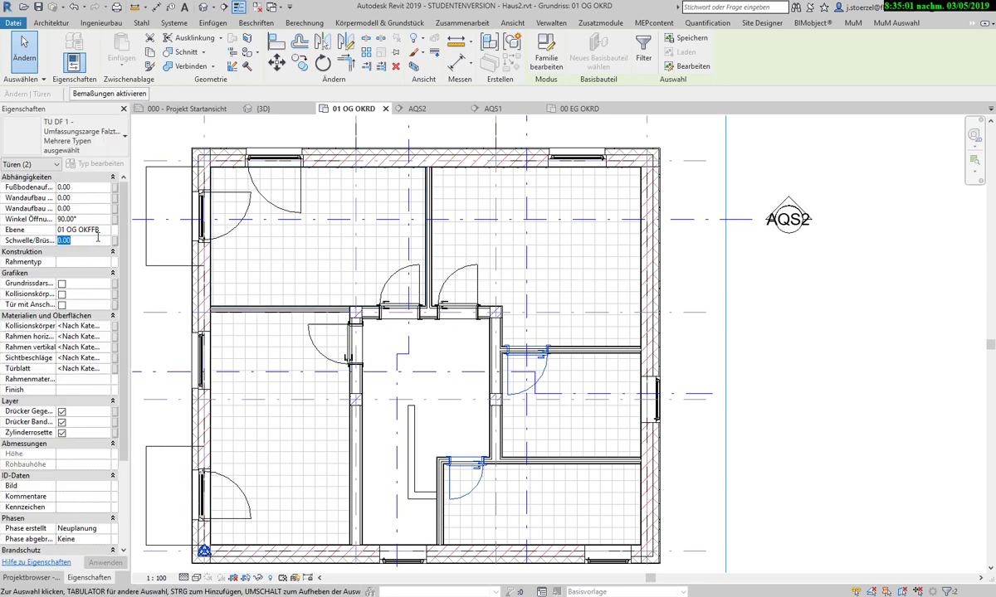
type("5")
left_click(106, 562)
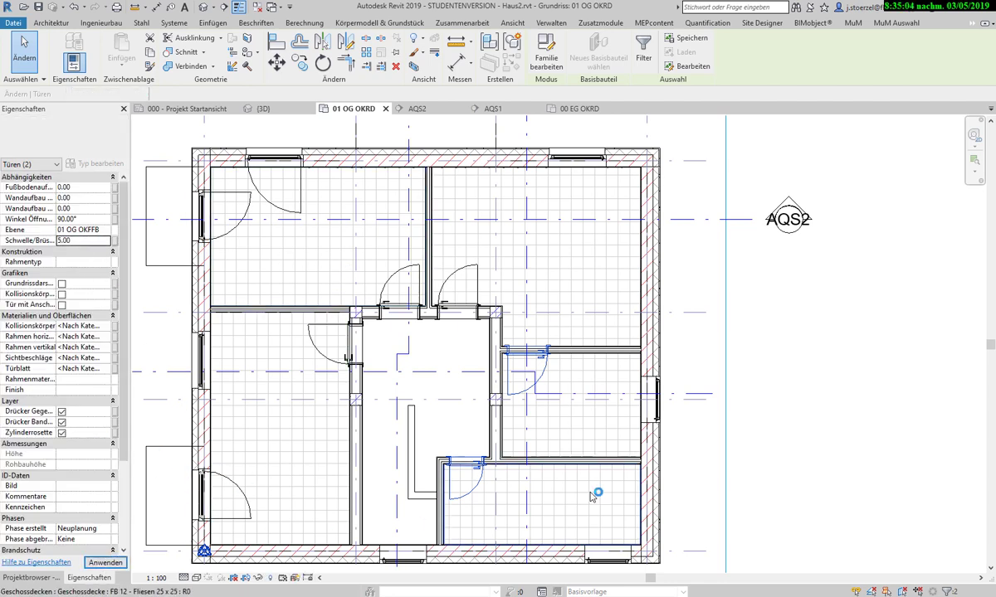
left_click(803, 490)
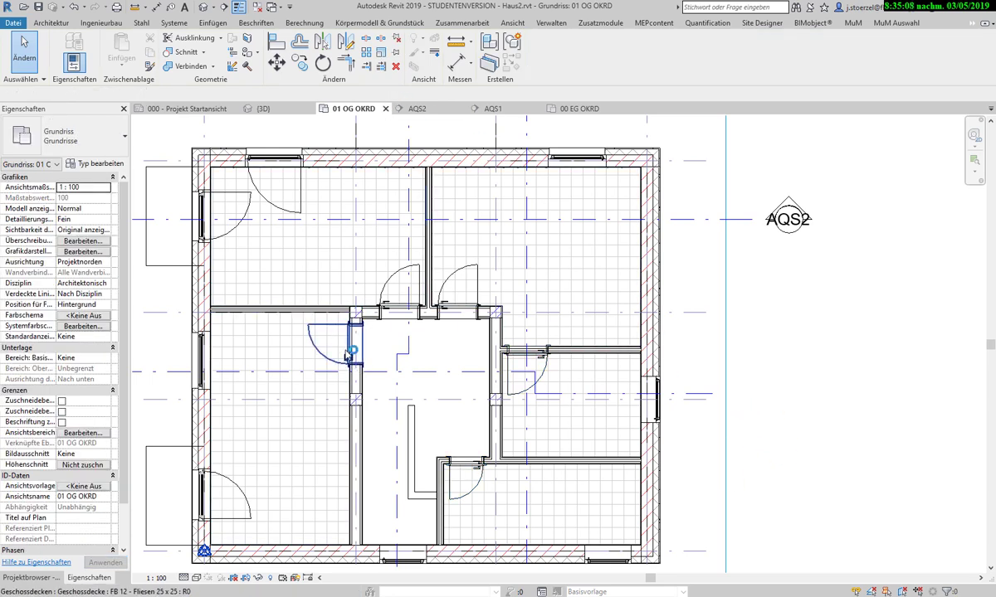
left_click(460, 287)
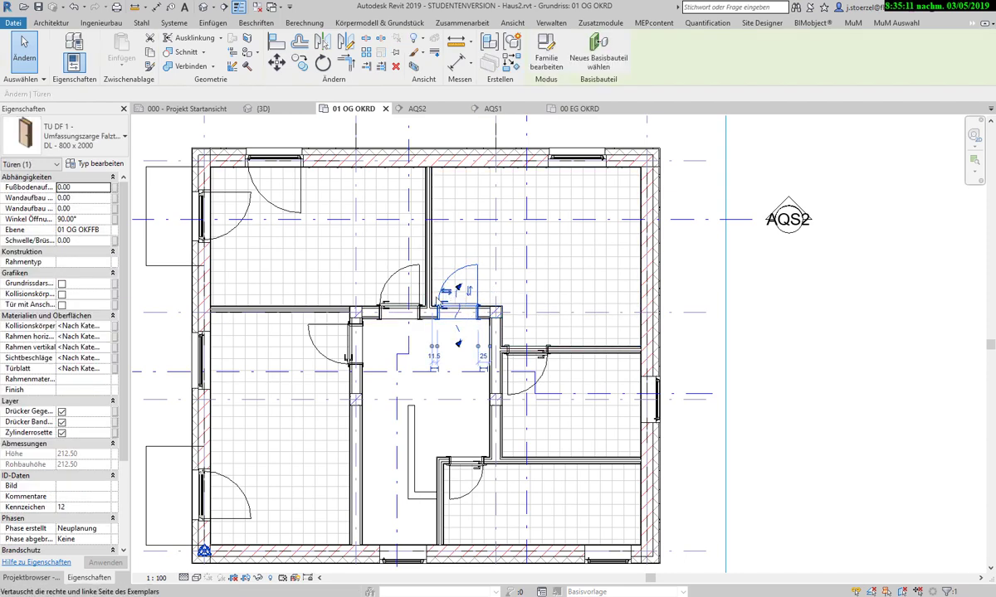
scroll(455, 308, "up", 2)
scroll(455, 309, "up", 1)
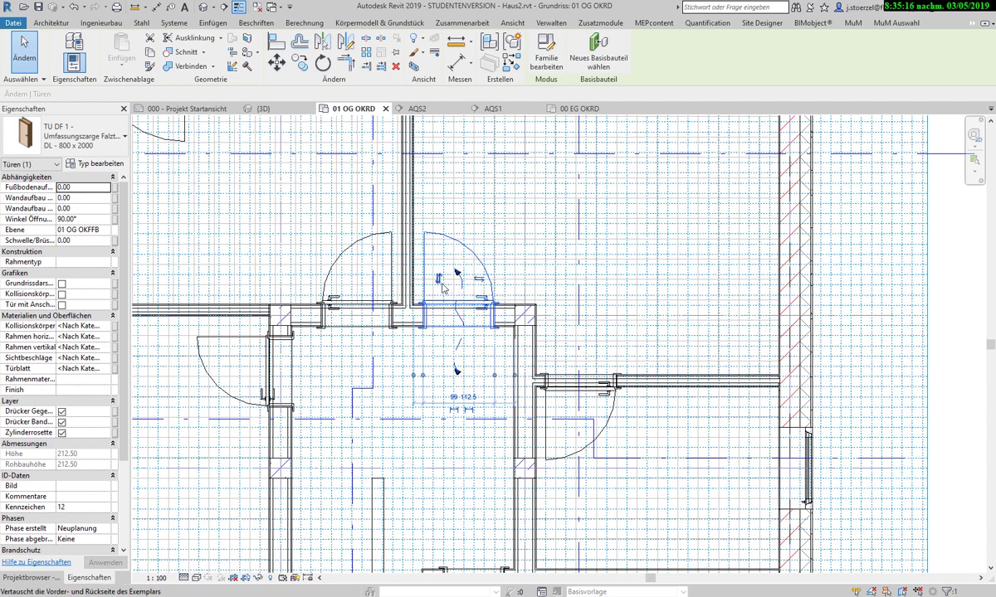
left_click(457, 272)
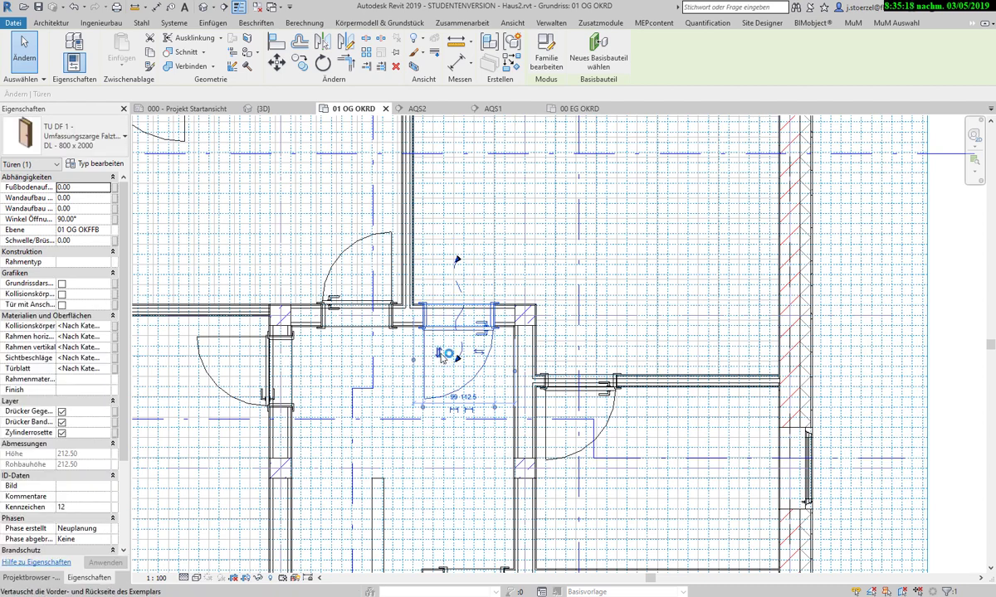
left_click(456, 261)
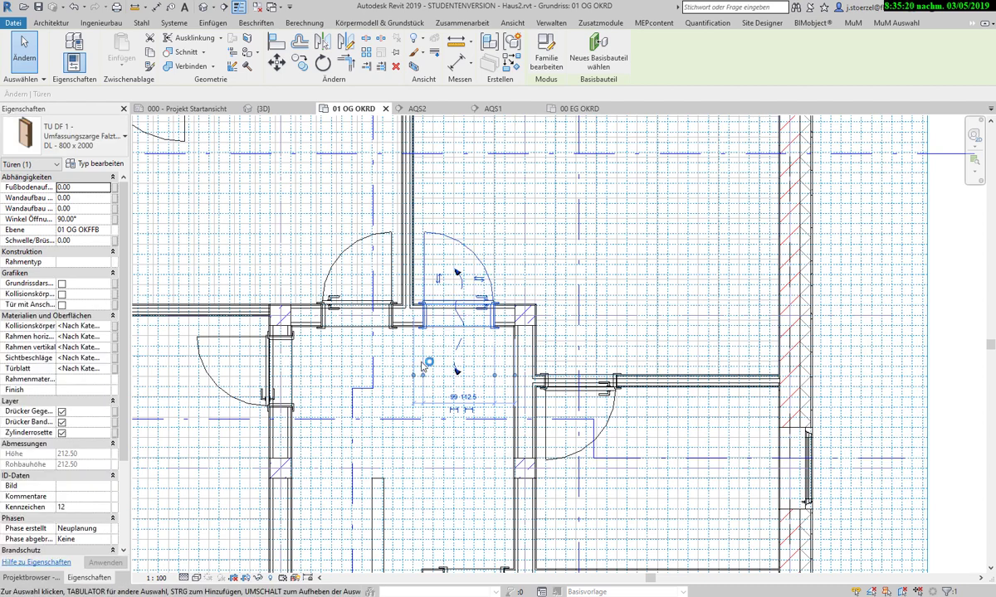
scroll(419, 377, "down", 2)
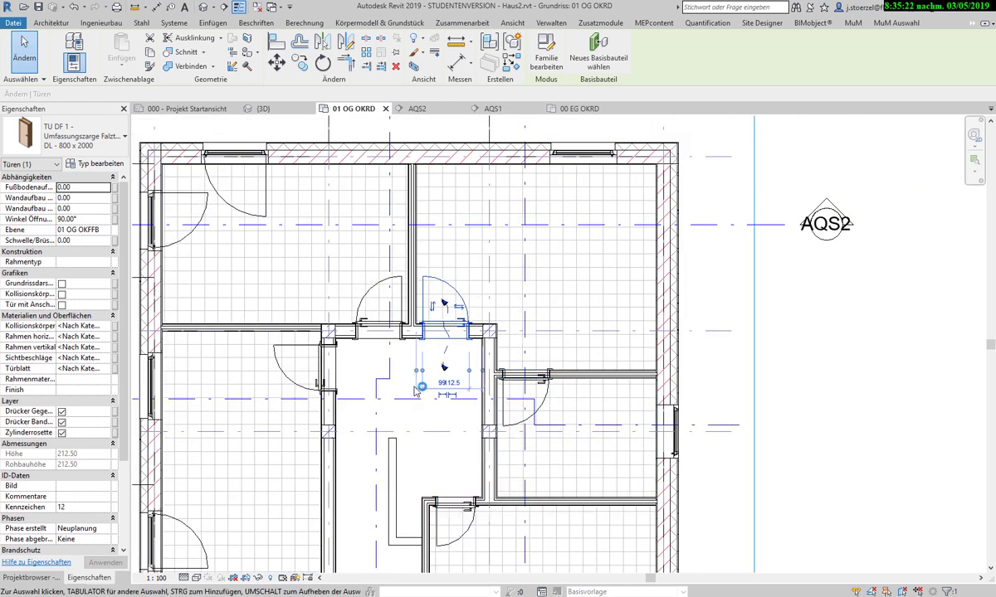
scroll(427, 373, "down", 2)
- Switch to the {3D} view and orbit the house from front, rear and rear-right to check the doors
left_click(263, 109)
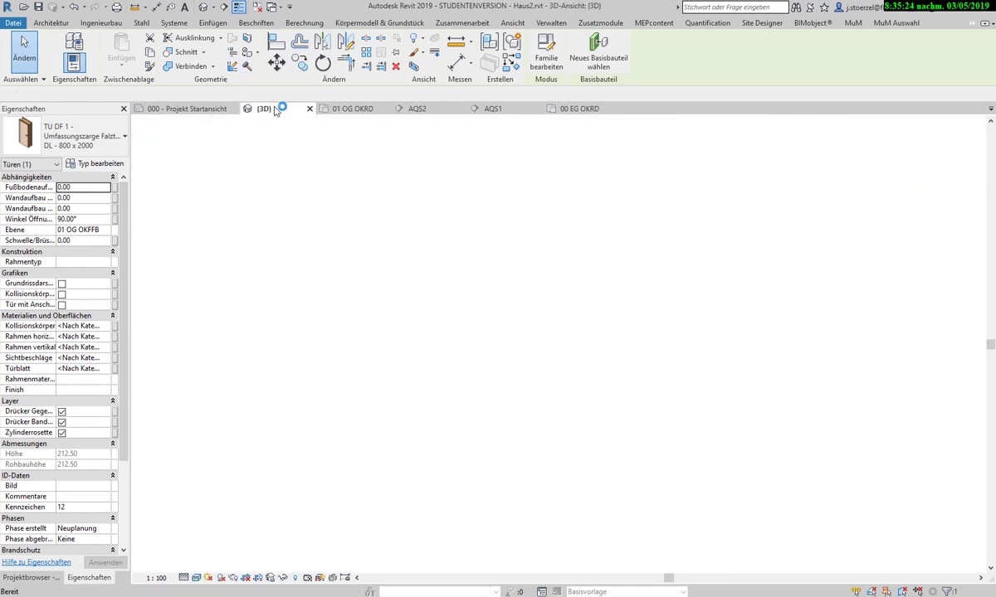
mouse_move(857, 288)
middle_mouse_down("shift")
mouse_move(984, 333)
mouse_move(821, 402)
mouse_move(865, 473)
mouse_move(911, 389)
middle_mouse_up("shift")
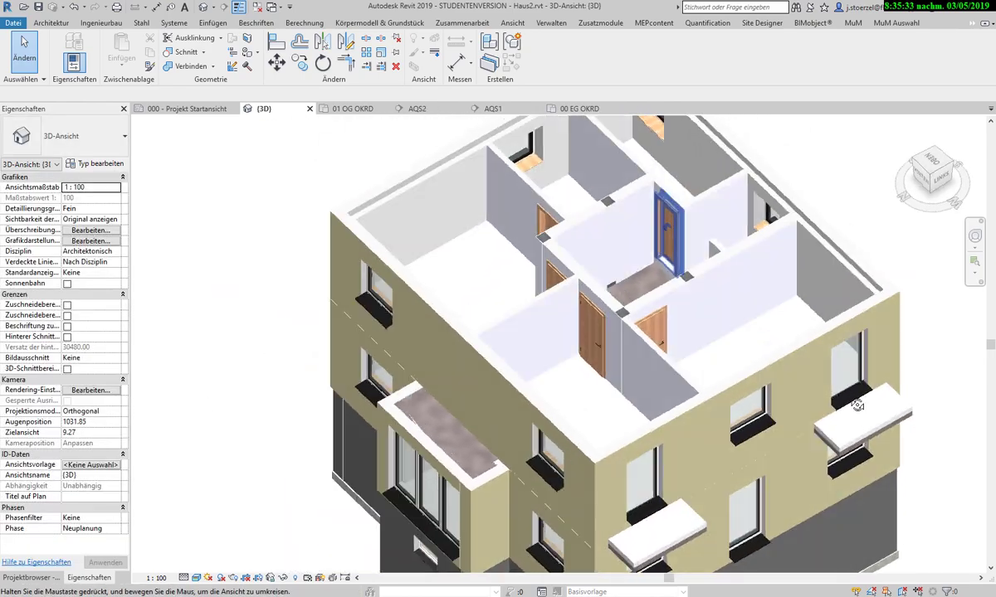
mouse_move(857, 405)
middle_mouse_down("shift")
mouse_move(354, 330)
mouse_move(566, 309)
middle_mouse_up("shift")
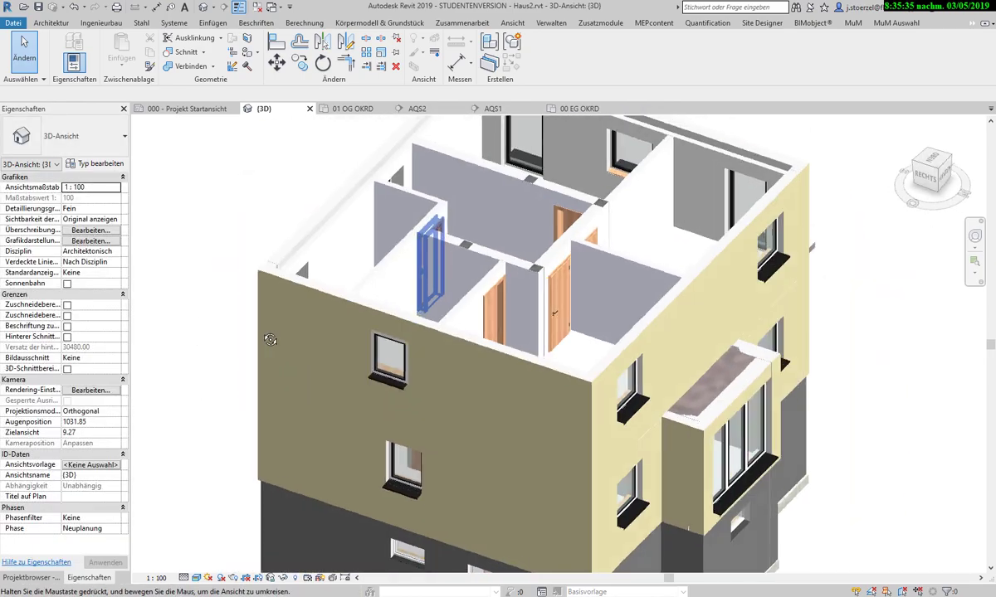
scroll(566, 309, "down", 4)
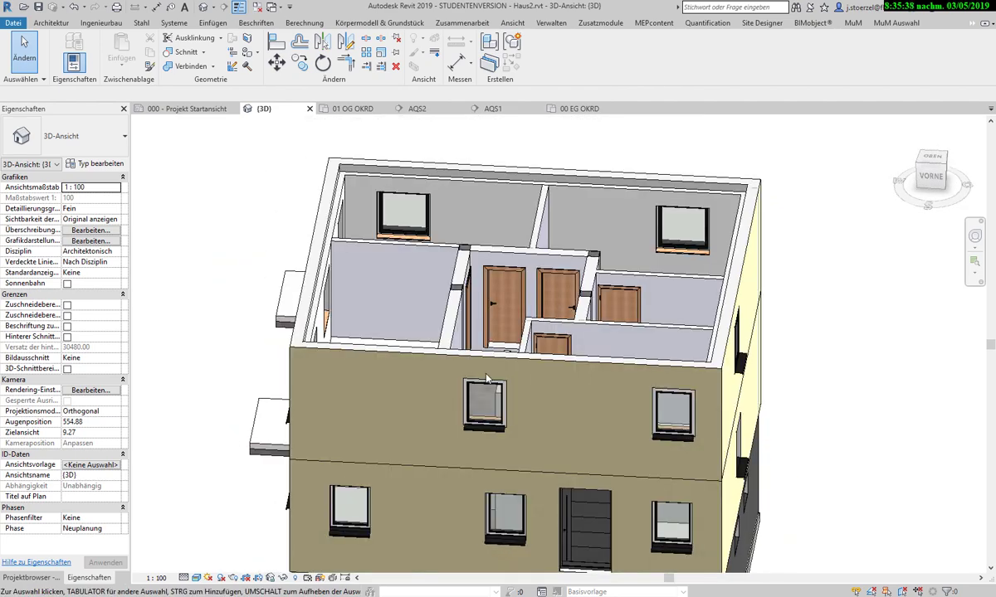
scroll(455, 349, "down", 2)
mouse_move(454, 349)
middle_mouse_down("shift")
mouse_move(541, 422)
mouse_move(740, 419)
middle_mouse_up("shift")
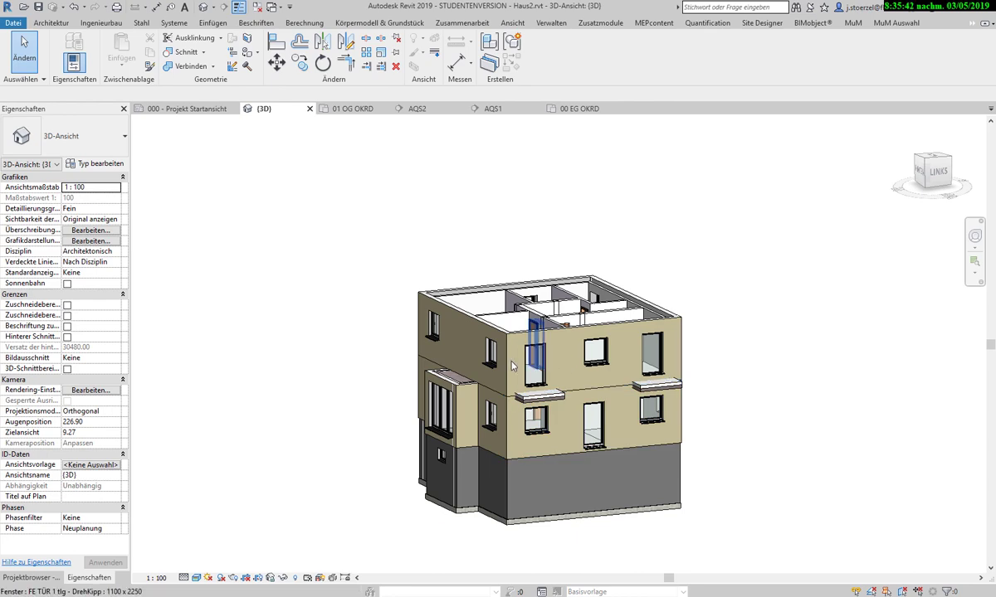
mouse_move(384, 329)
middle_mouse_down("shift")
mouse_move(568, 353)
mouse_move(685, 348)
middle_mouse_up("shift")
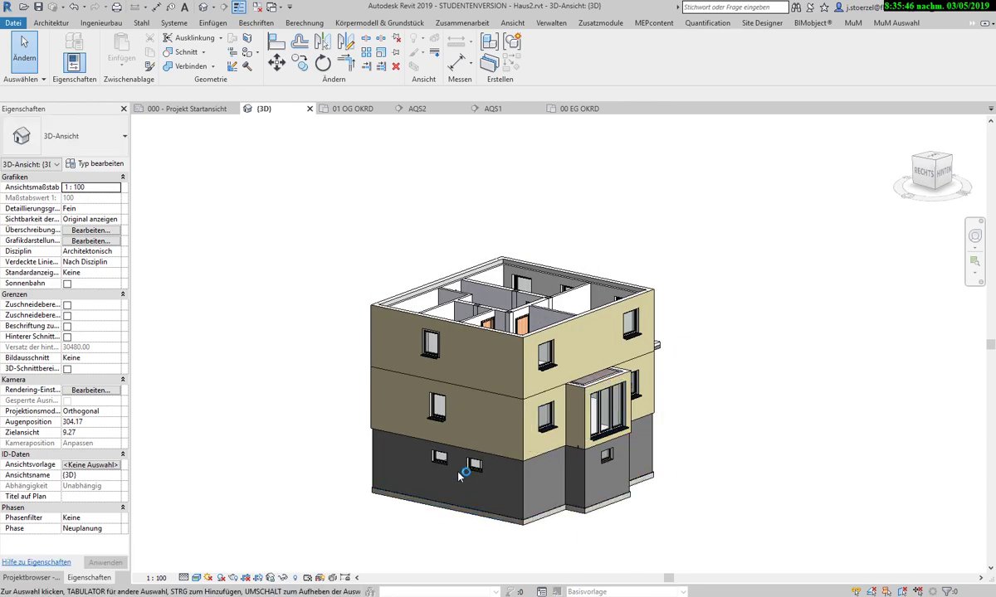
mouse_move(423, 500)
middle_mouse_down("shift")
mouse_move(446, 532)
mouse_move(642, 531)
middle_mouse_up("shift")
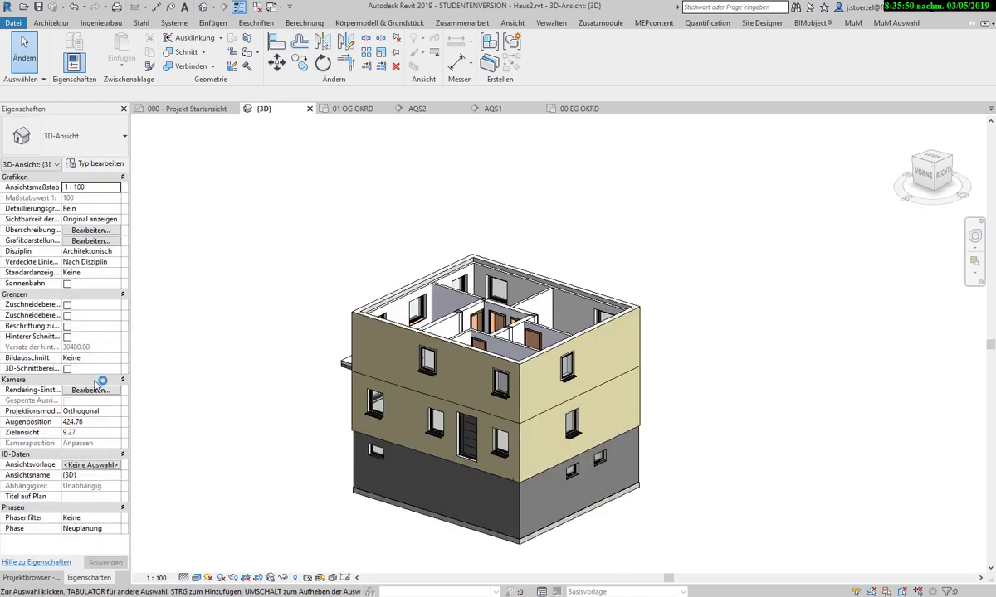